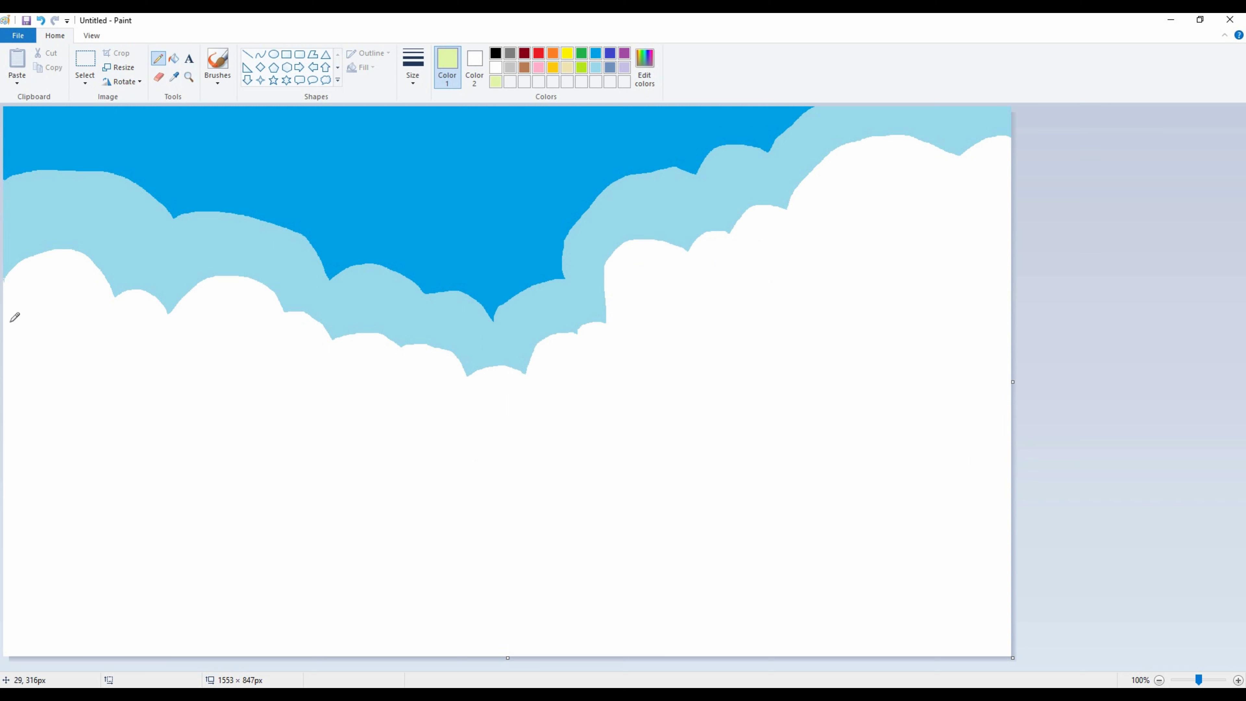
Sketch a pale green ridge line below the clouds and two green hill slopes descending from the canvas sides toward the middle
{"action": "left_click_drag", "start_coordinate": [22, 336], "coordinate": [16, 333]}
{"action": "mouse_move", "coordinate": [124, 358]}
{"action": "left_mouse_down"}
{"action": "mouse_move", "coordinate": [169, 380]}
{"action": "mouse_move", "coordinate": [270, 384]}
{"action": "left_mouse_up"}
{"action": "left_click", "coordinate": [581, 53]}
{"action": "mouse_move", "coordinate": [10, 347]}
{"action": "left_mouse_down"}
{"action": "mouse_move", "coordinate": [215, 419]}
{"action": "mouse_move", "coordinate": [318, 473]}
{"action": "left_mouse_up"}
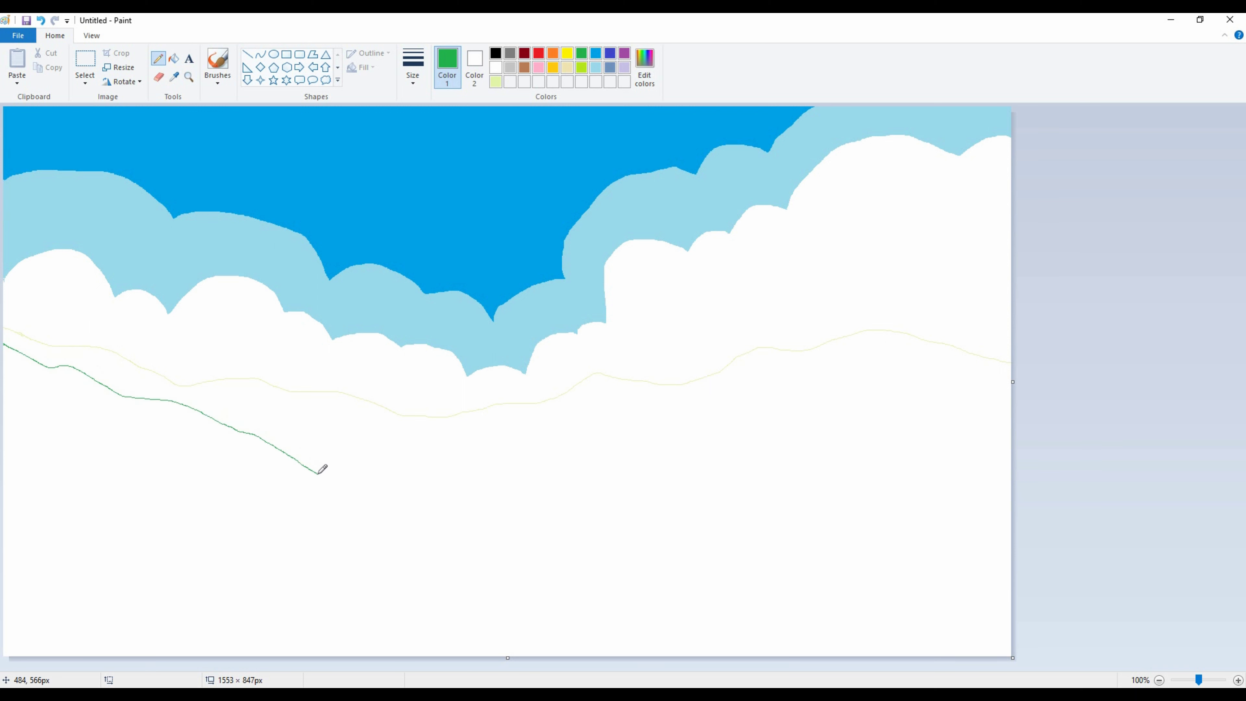
{"action": "mouse_move", "coordinate": [571, 465]}
{"action": "left_mouse_down"}
{"action": "mouse_move", "coordinate": [704, 406]}
{"action": "mouse_move", "coordinate": [829, 380]}
{"action": "mouse_move", "coordinate": [1011, 372]}
{"action": "left_mouse_up"}
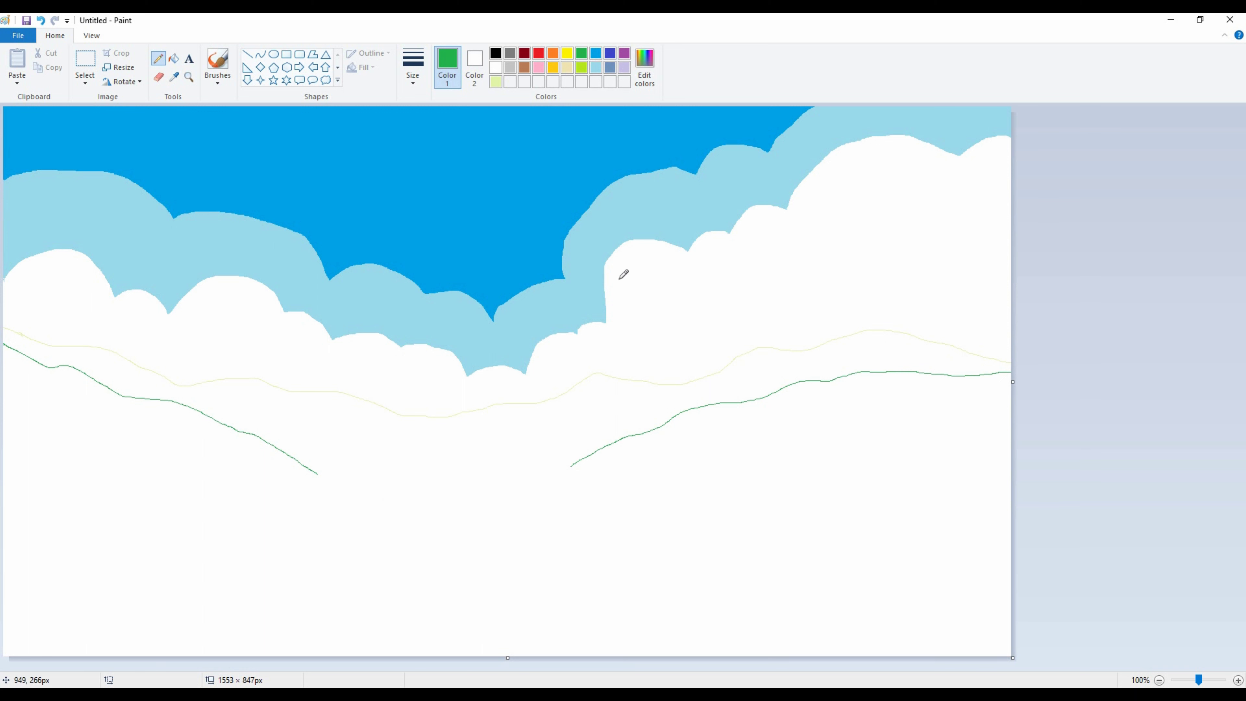
Outline a long, narrow lime hill between the green slopes and extend the left green slope line to meet it
{"action": "left_click", "coordinate": [582, 67]}
{"action": "mouse_move", "coordinate": [56, 547]}
{"action": "left_mouse_down"}
{"action": "mouse_move", "coordinate": [194, 526]}
{"action": "mouse_move", "coordinate": [425, 448]}
{"action": "mouse_move", "coordinate": [493, 438]}
{"action": "mouse_move", "coordinate": [574, 466]}
{"action": "mouse_move", "coordinate": [489, 465]}
{"action": "mouse_move", "coordinate": [345, 523]}
{"action": "mouse_move", "coordinate": [62, 546]}
{"action": "left_mouse_up"}
{"action": "left_click", "coordinate": [581, 53]}
{"action": "left_click_drag", "start_coordinate": [317, 473], "coordinate": [330, 481]}
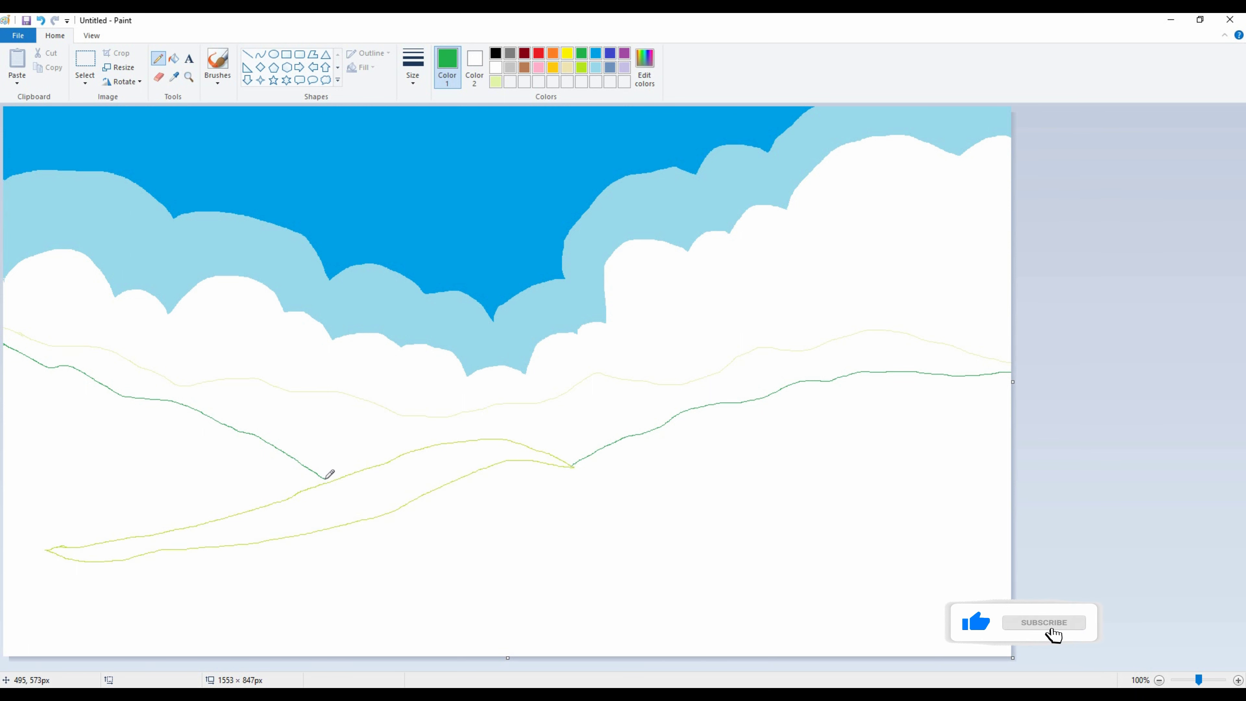
Mix a brighter custom green and draw a hill line from the lime hill's right tip to the canvas's right edge
{"action": "left_click", "coordinate": [644, 67]}
{"action": "left_click", "coordinate": [756, 332]}
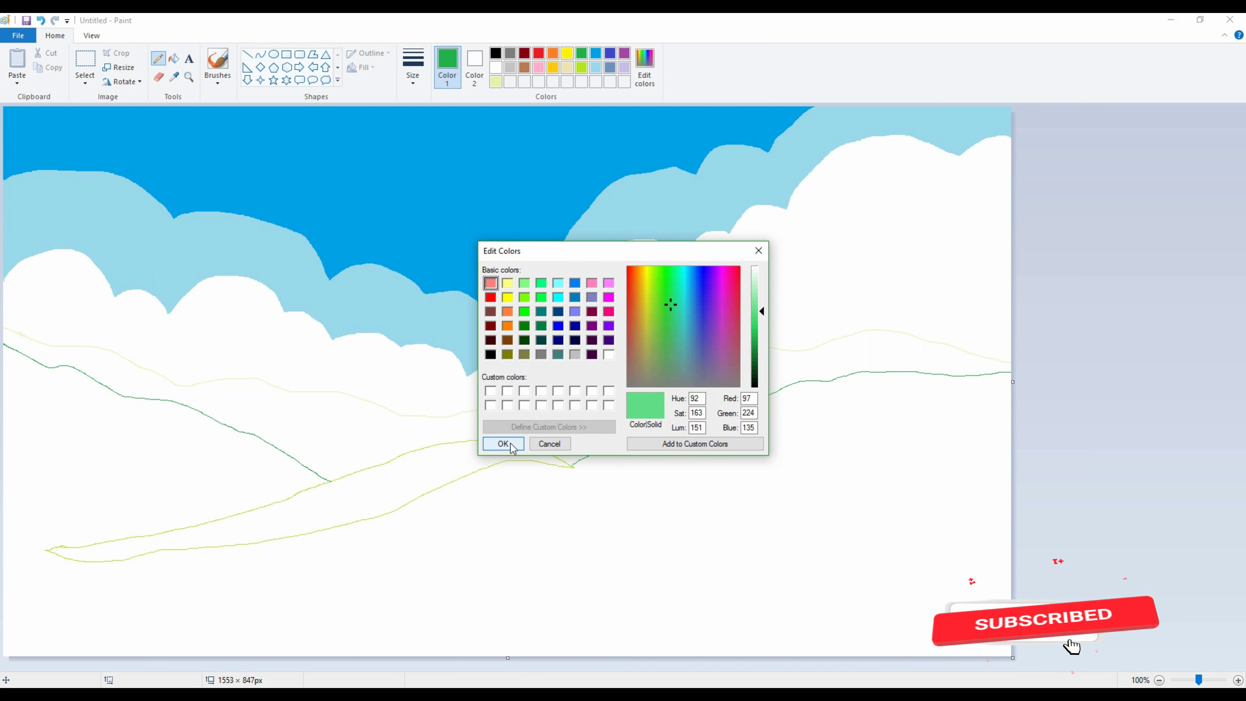
{"action": "left_click", "coordinate": [503, 443]}
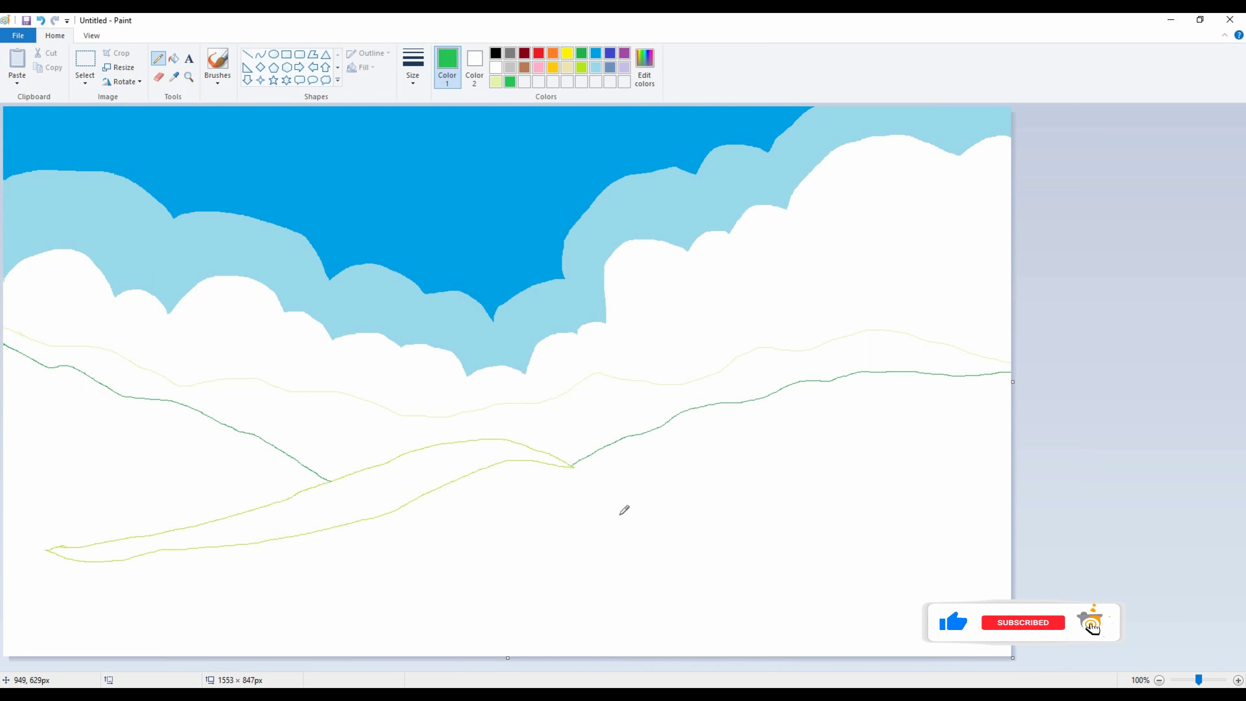
{"action": "mouse_move", "coordinate": [572, 467]}
{"action": "left_mouse_down"}
{"action": "mouse_move", "coordinate": [893, 523]}
{"action": "mouse_move", "coordinate": [1010, 519]}
{"action": "left_mouse_up"}
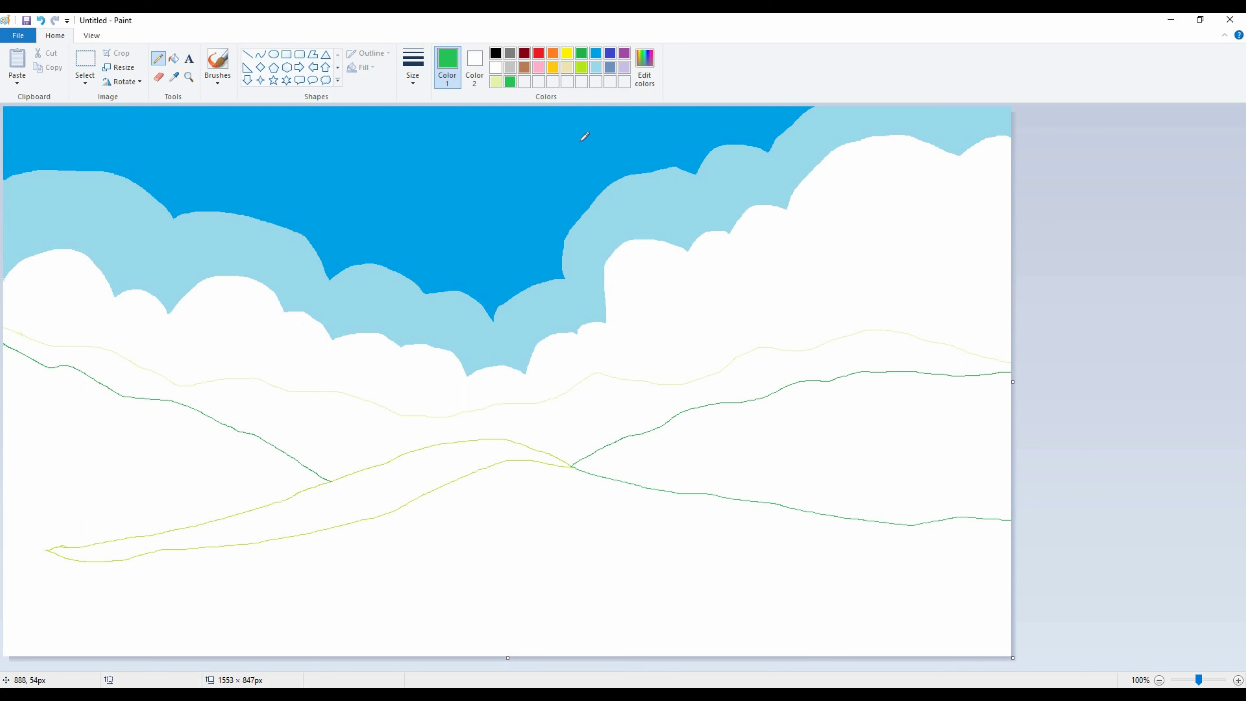
{"action": "mouse_move", "coordinate": [576, 468]}
{"action": "left_mouse_down"}
{"action": "mouse_move", "coordinate": [800, 446]}
{"action": "mouse_move", "coordinate": [1011, 453]}
{"action": "left_mouse_up"}
{"action": "key", "text": "ctrl+z"}
Mix a dark custom green and draw a wavy foreground hill line across the full canvas width
{"action": "left_click", "coordinate": [645, 64]}
{"action": "left_click_drag", "start_coordinate": [791, 348], "coordinate": [791, 366]}
{"action": "left_click", "coordinate": [500, 440]}
{"action": "mouse_move", "coordinate": [6, 581]}
{"action": "left_mouse_down"}
{"action": "mouse_move", "coordinate": [372, 587]}
{"action": "mouse_move", "coordinate": [555, 624]}
{"action": "mouse_move", "coordinate": [794, 564]}
{"action": "mouse_move", "coordinate": [1023, 574]}
{"action": "left_mouse_up"}
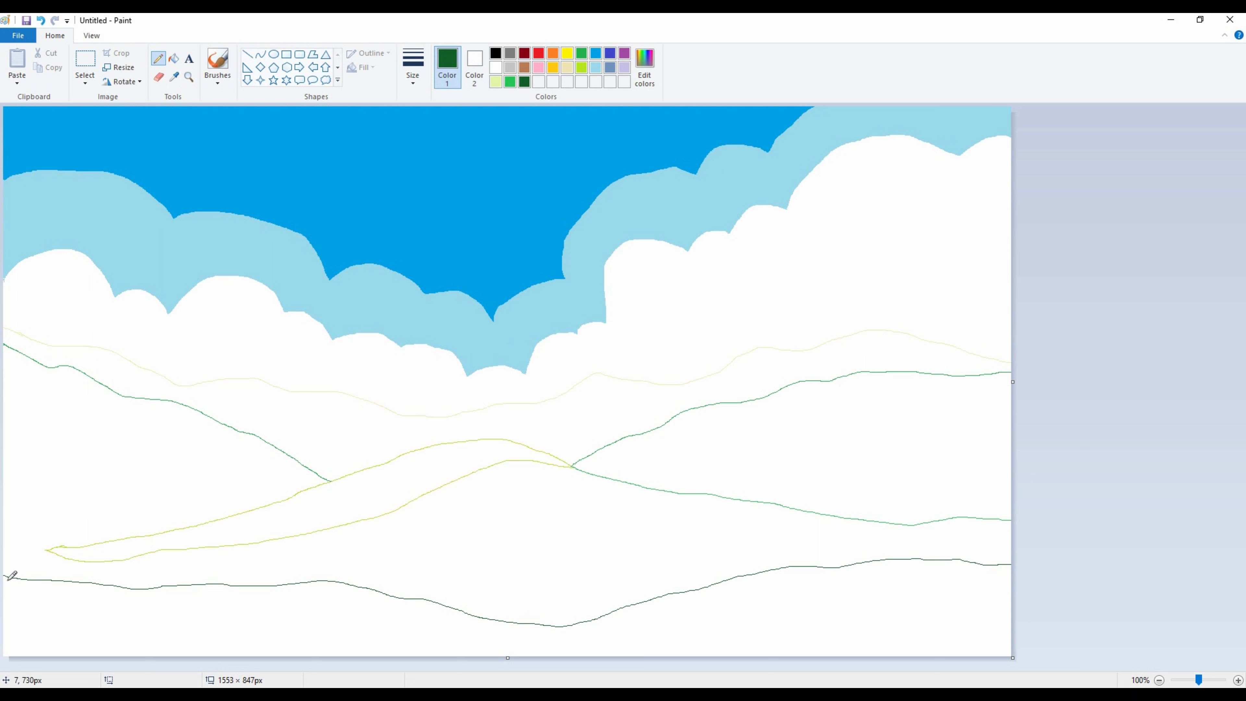
{"action": "key", "text": "ctrl+z"}
{"action": "mouse_move", "coordinate": [5, 623]}
{"action": "left_mouse_down"}
{"action": "mouse_move", "coordinate": [152, 566]}
{"action": "mouse_move", "coordinate": [241, 550]}
{"action": "mouse_move", "coordinate": [293, 544]}
{"action": "mouse_move", "coordinate": [431, 573]}
{"action": "mouse_move", "coordinate": [660, 522]}
{"action": "mouse_move", "coordinate": [1012, 593]}
{"action": "left_mouse_up"}
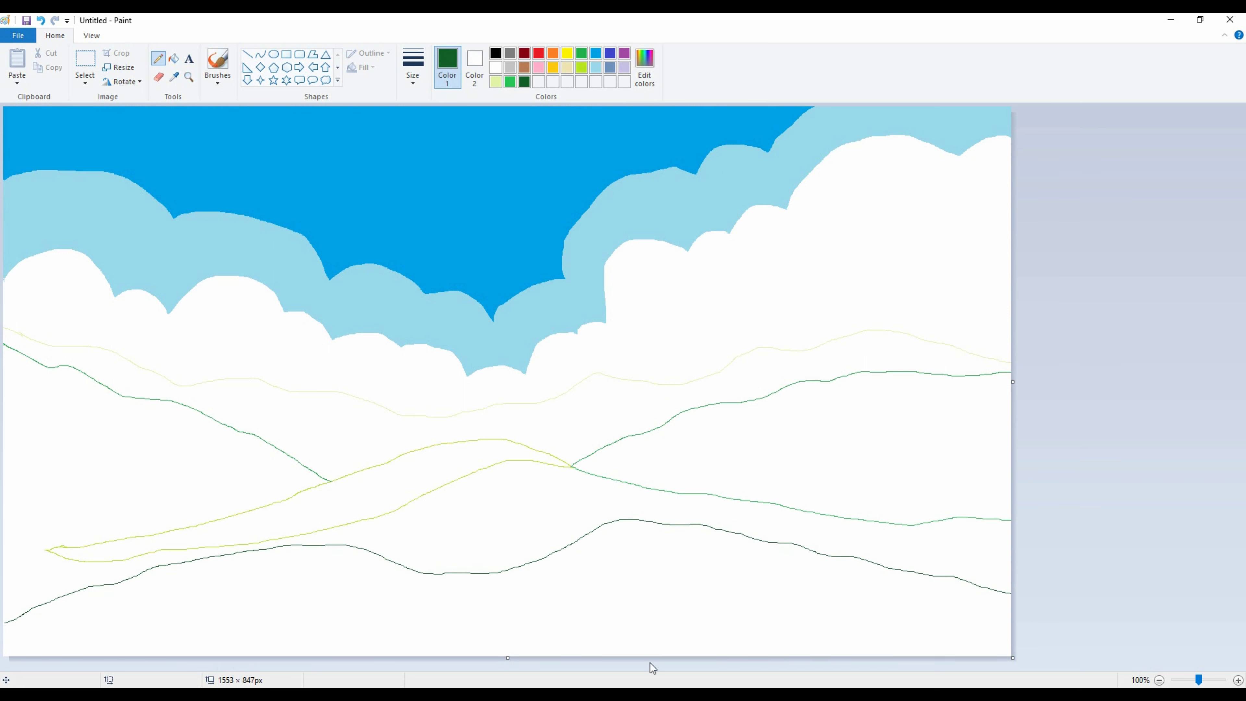
Draw short bright green lines joining the lime hill's left tip to the canvas edge and its underside to the foreground line
{"action": "left_click", "coordinate": [509, 81]}
{"action": "left_click_drag", "start_coordinate": [45, 550], "coordinate": [2, 589]}
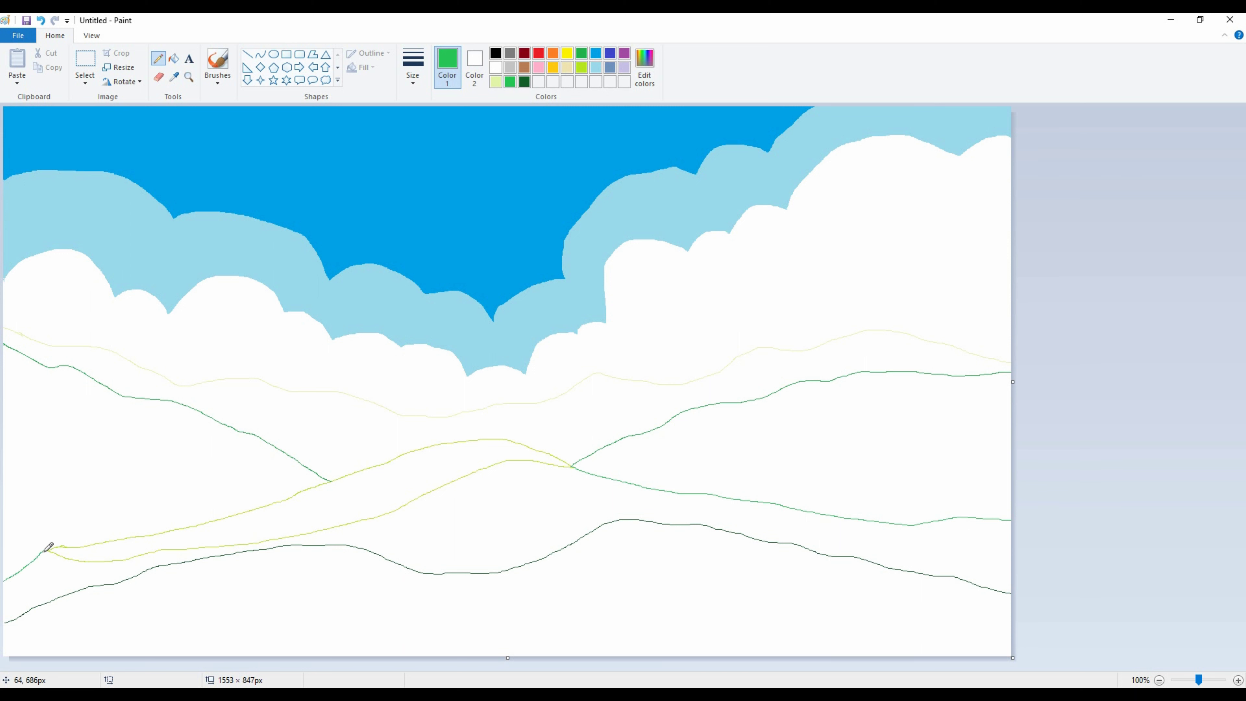
{"action": "key", "text": "ctrl+z"}
{"action": "key", "text": "ctrl+z"}
Fill the distant hill area between the ridge line and the green slopes with pale green
{"action": "left_click", "coordinate": [495, 81]}
{"action": "left_click", "coordinate": [174, 58]}
{"action": "left_click", "coordinate": [559, 407]}
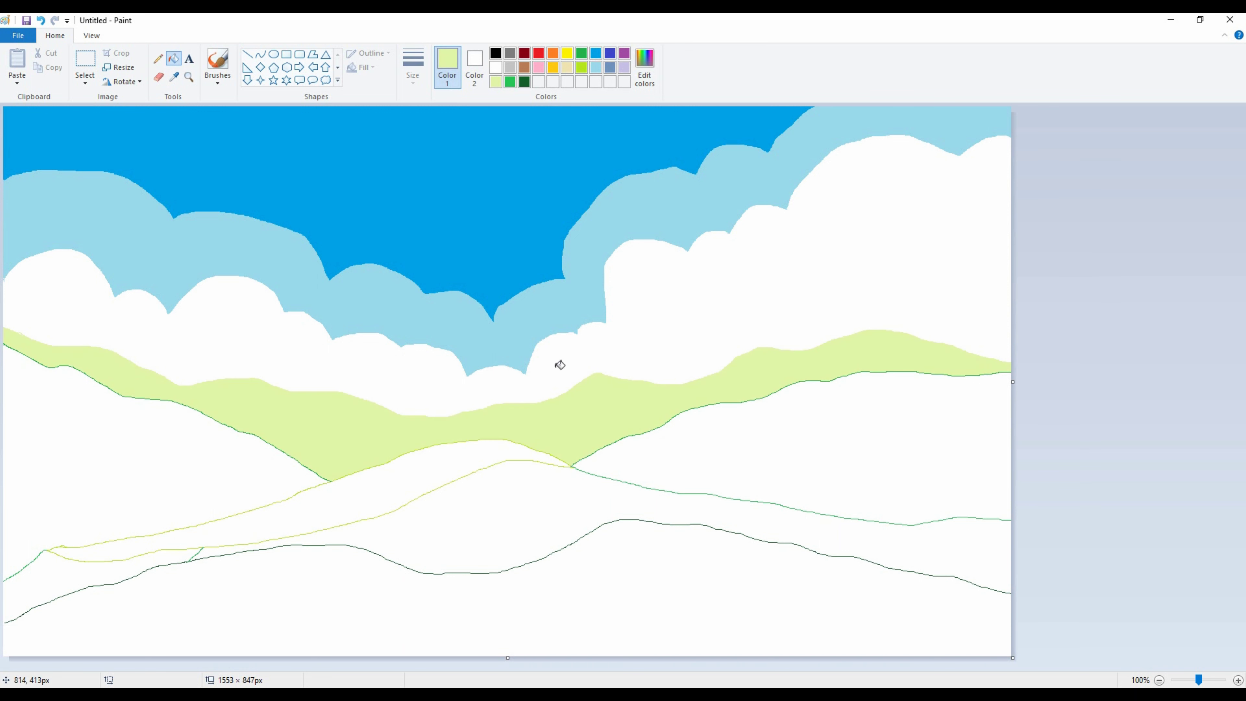
Draw a higher pale green ridge rising toward the right edge and fill the area beneath it with the same colour
{"action": "left_click", "coordinate": [157, 59]}
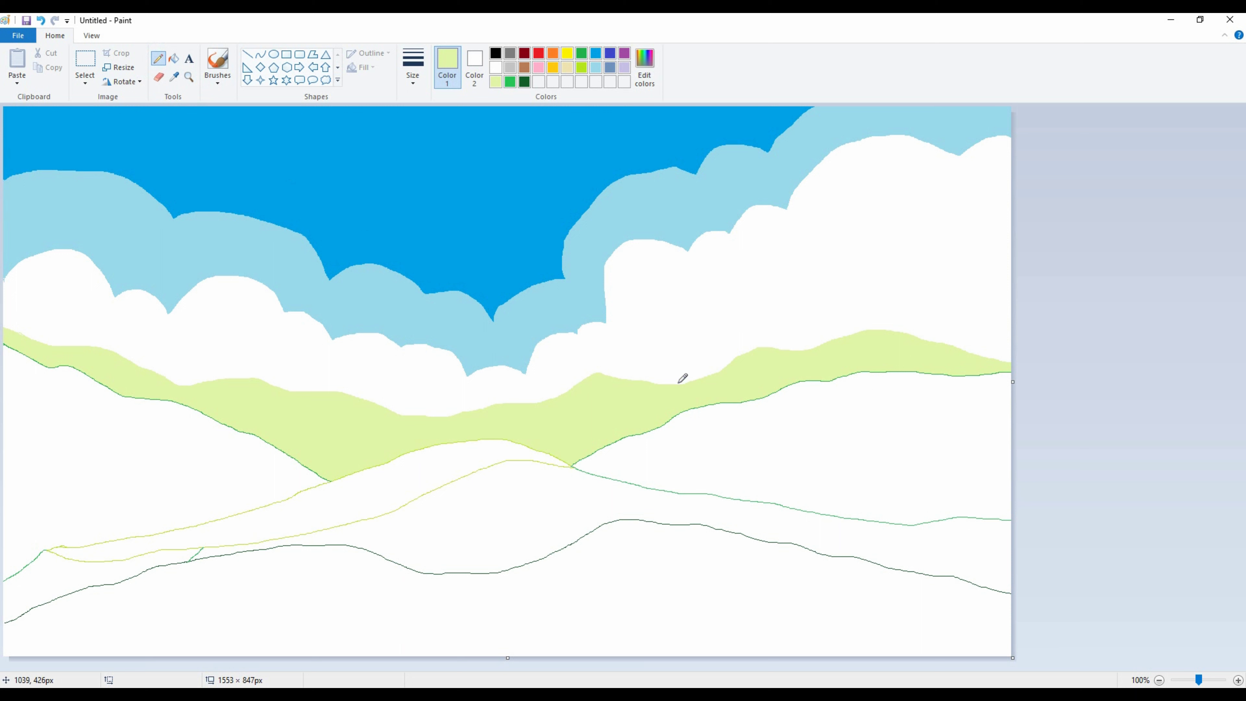
{"action": "left_click_drag", "start_coordinate": [645, 380], "coordinate": [721, 339]}
{"action": "left_click", "coordinate": [174, 58]}
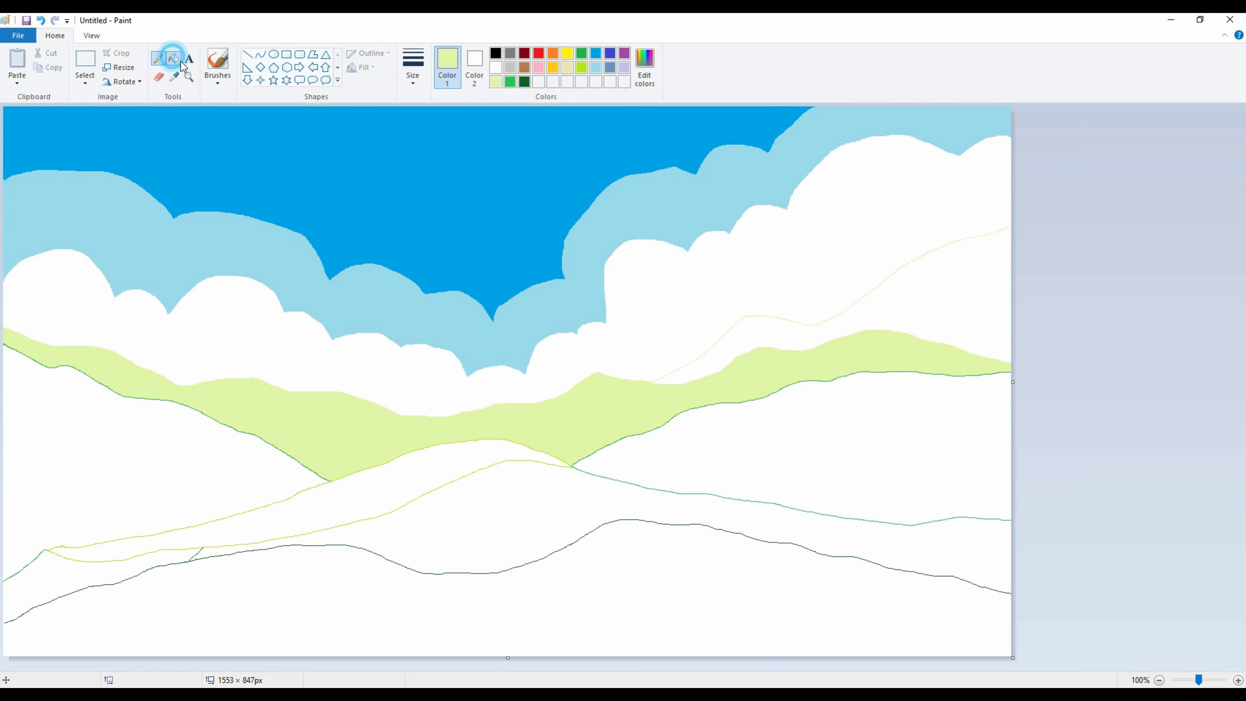
{"action": "left_click", "coordinate": [970, 304]}
Fill the large left and right middle-distance hills with green
{"action": "left_click", "coordinate": [510, 82]}
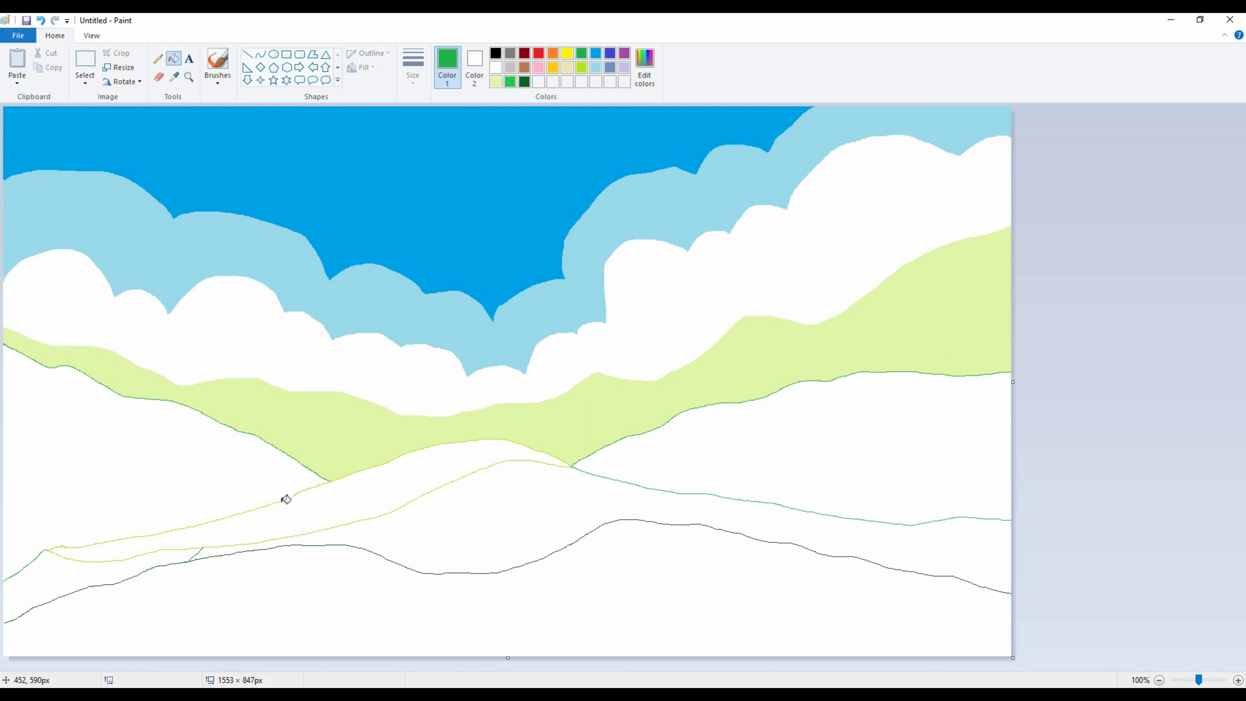
{"action": "left_click", "coordinate": [148, 467]}
{"action": "left_click", "coordinate": [834, 442]}
Draw a hill outline in the canvas's lower-right corner with the Pencil and fill it with bright green
{"action": "left_click", "coordinate": [524, 81]}
{"action": "left_click", "coordinate": [510, 81]}
{"action": "key", "text": "alt+h"}
{"action": "key", "text": "p"}
{"action": "mouse_move", "coordinate": [540, 648]}
{"action": "left_mouse_down"}
{"action": "mouse_move", "coordinate": [838, 554]}
{"action": "mouse_move", "coordinate": [879, 561]}
{"action": "left_mouse_up"}
{"action": "left_click", "coordinate": [173, 58]}
{"action": "left_click", "coordinate": [849, 613]}
Close the gap in the foreground hill's outline at the left canvas edge and fill the hill with dark green
{"action": "left_click", "coordinate": [524, 82]}
{"action": "left_click", "coordinate": [734, 553]}
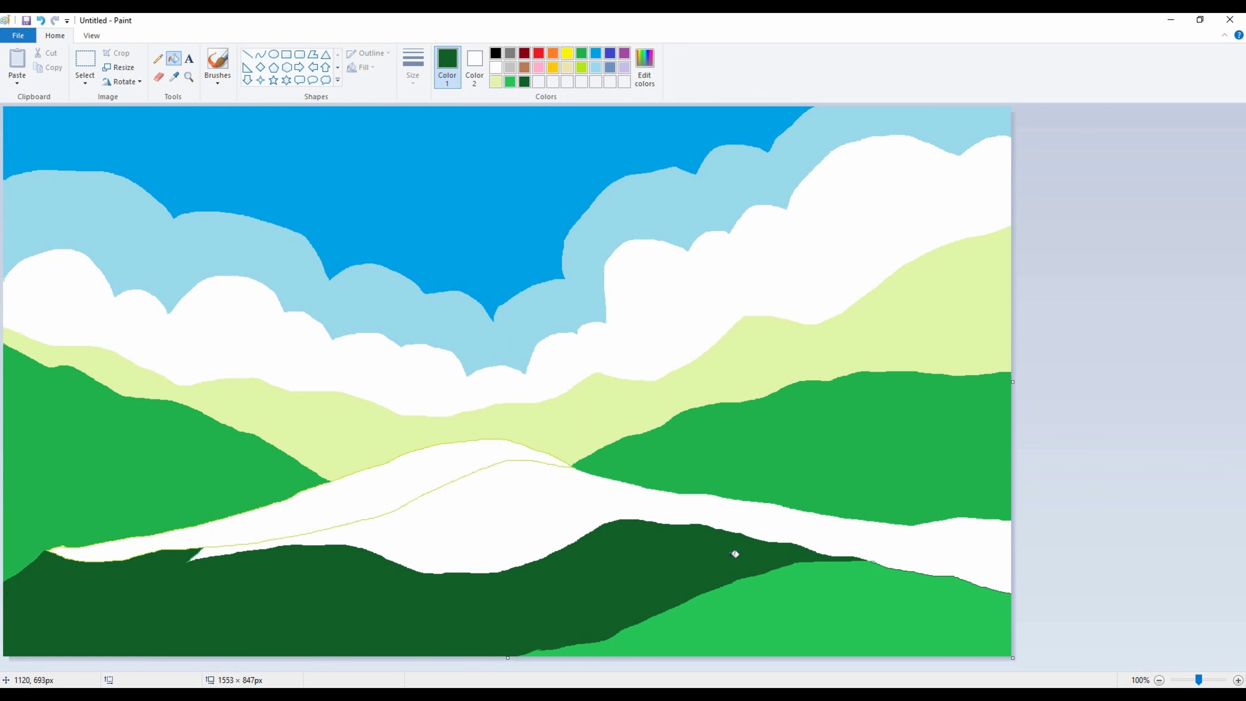
{"action": "key", "text": "ctrl+z"}
{"action": "left_click", "coordinate": [159, 58]}
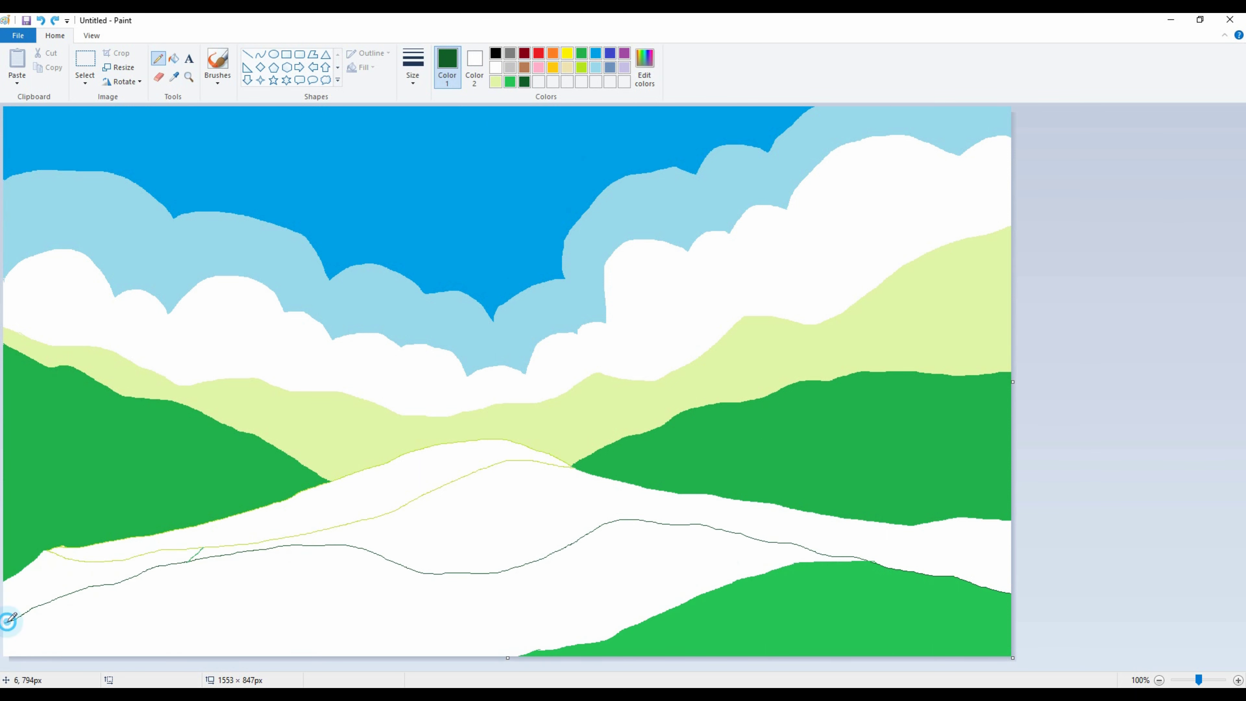
{"action": "left_click", "coordinate": [174, 58]}
{"action": "left_click", "coordinate": [353, 547]}
Fill the small area left of the foreground hill with bright green and the long, narrow hill with lime
{"action": "left_click", "coordinate": [582, 53]}
{"action": "left_click", "coordinate": [38, 583]}
{"action": "key", "text": "ctrl+z"}
{"action": "left_click", "coordinate": [510, 83]}
{"action": "left_click", "coordinate": [74, 572]}
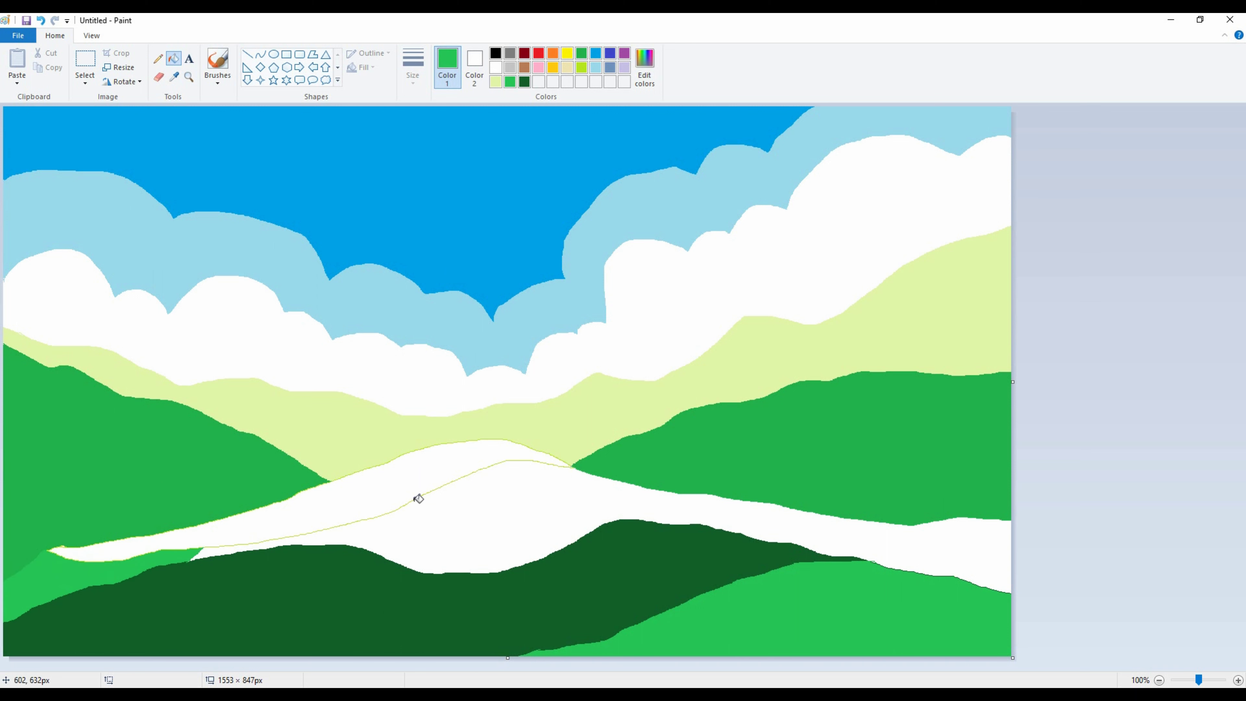
{"action": "left_click", "coordinate": [582, 67]}
{"action": "left_click", "coordinate": [387, 493]}
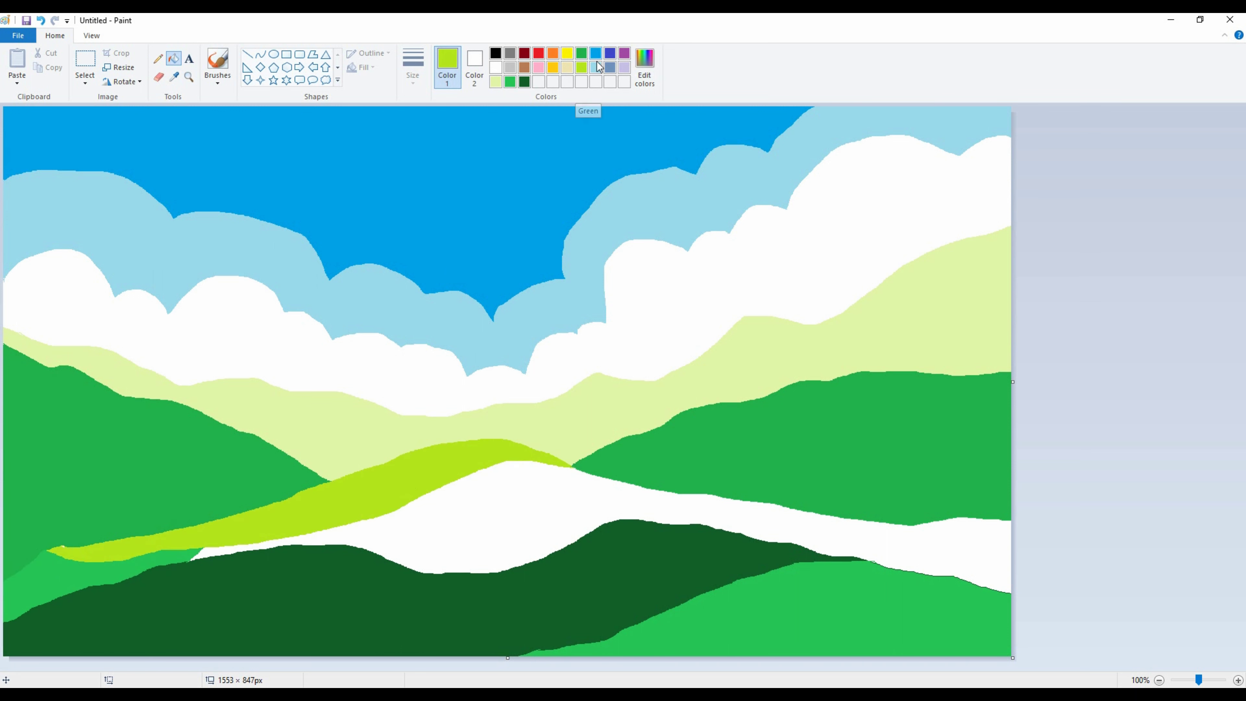
Mix a medium-dark custom green and fill the remaining white hill behind the foreground with it
{"action": "left_click", "coordinate": [511, 83]}
{"action": "left_click", "coordinate": [645, 66]}
{"action": "left_click", "coordinate": [754, 350]}
{"action": "left_click", "coordinate": [503, 444]}
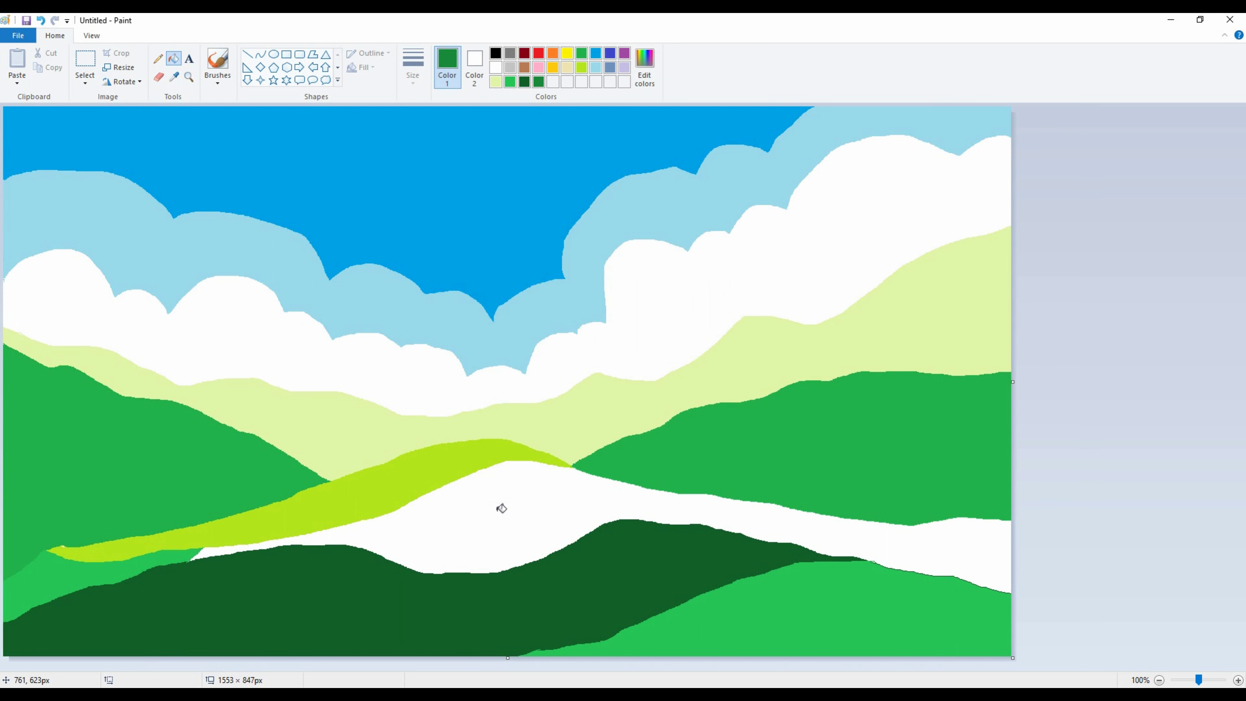
{"action": "left_click", "coordinate": [500, 506]}
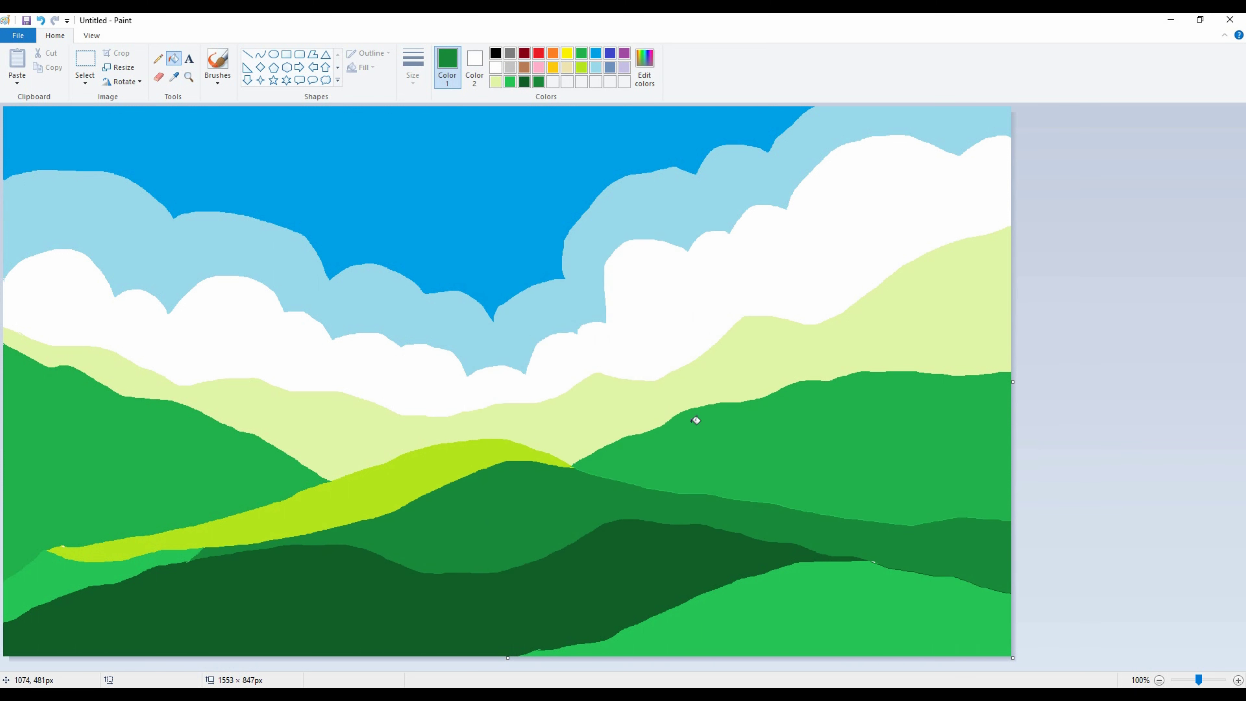
Mix a dark custom brown and draw a curved tree trunk line near the left canvas edge with the Curve shape
{"action": "left_click", "coordinate": [158, 59]}
{"action": "left_click", "coordinate": [216, 82]}
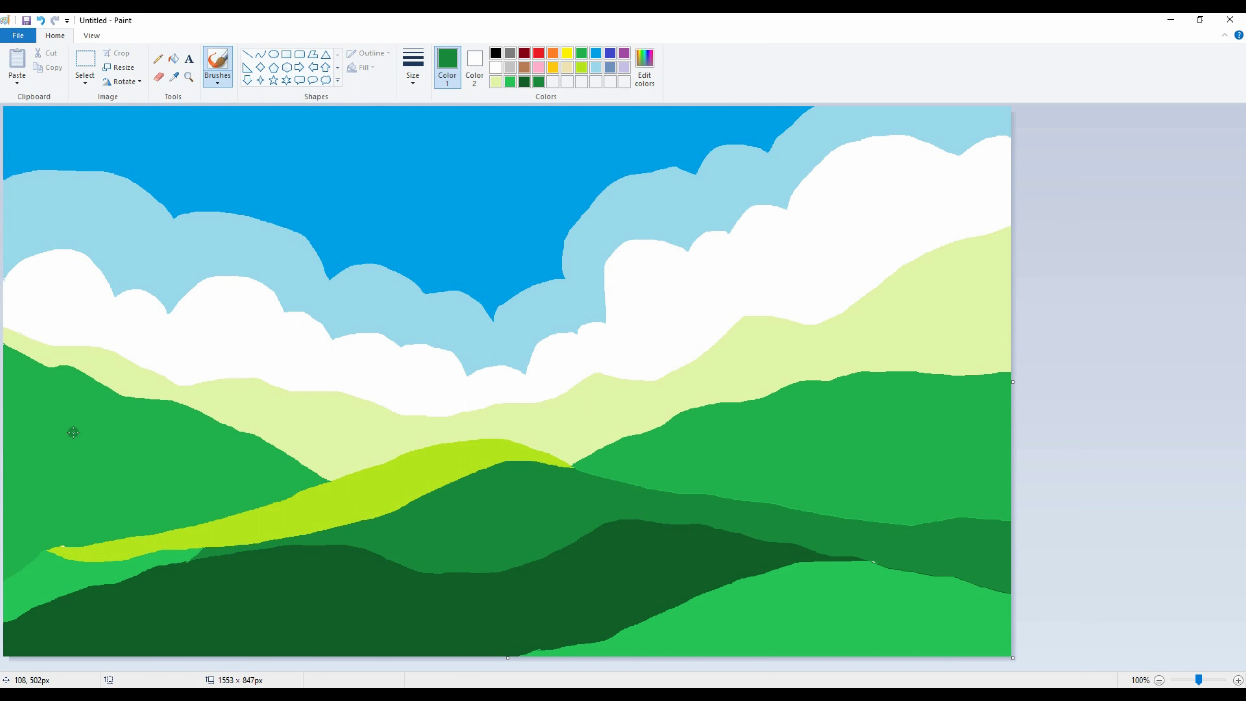
{"action": "left_click", "coordinate": [261, 54]}
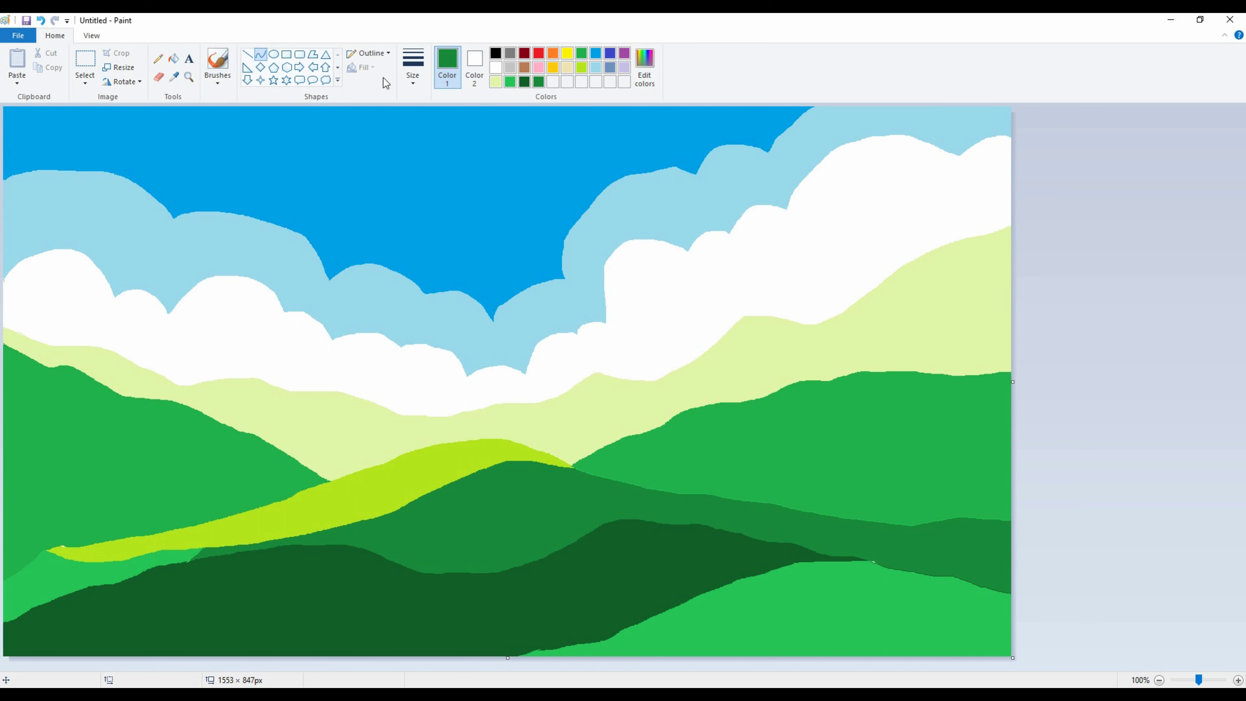
{"action": "left_click", "coordinate": [525, 67]}
{"action": "left_click", "coordinate": [645, 64]}
{"action": "left_click", "coordinate": [756, 354]}
{"action": "left_click", "coordinate": [504, 443]}
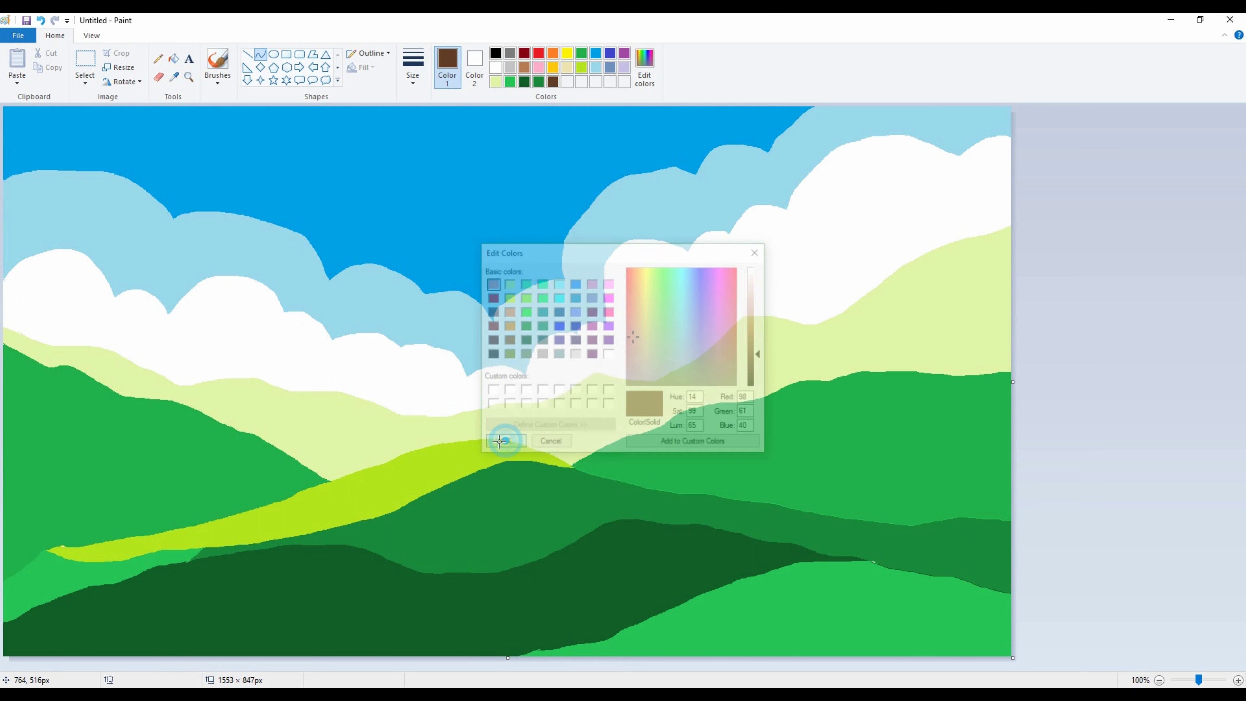
{"action": "left_click_drag", "start_coordinate": [144, 208], "coordinate": [27, 655]}
{"action": "mouse_move", "coordinate": [145, 268]}
{"action": "left_mouse_down"}
{"action": "mouse_move", "coordinate": [55, 252]}
{"action": "mouse_move", "coordinate": [89, 473]}
{"action": "mouse_move", "coordinate": [122, 493]}
{"action": "mouse_move", "coordinate": [109, 491]}
{"action": "mouse_move", "coordinate": [85, 542]}
{"action": "left_mouse_up"}
{"action": "left_click", "coordinate": [241, 456]}
Paint over the trunk line with the Brush, building a solid brown trunk that widens toward the base
{"action": "left_click", "coordinate": [217, 83]}
{"action": "left_click", "coordinate": [217, 99]}
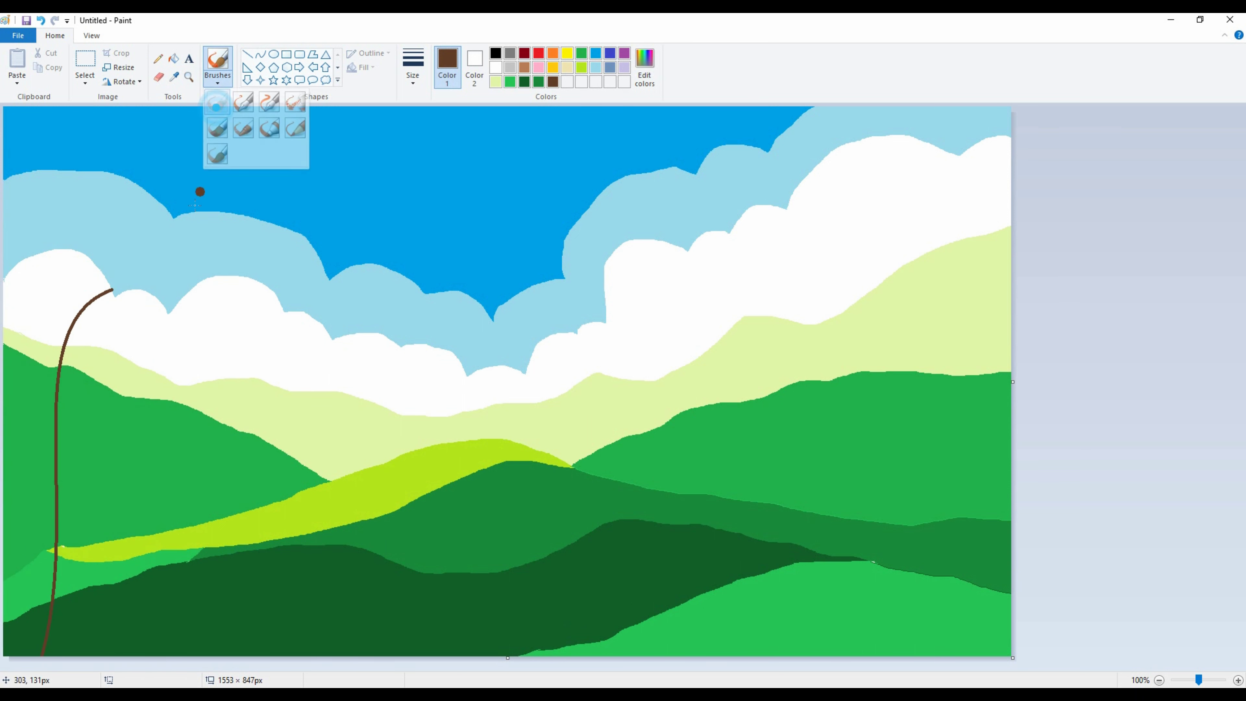
{"action": "mouse_move", "coordinate": [105, 293]}
{"action": "left_mouse_down"}
{"action": "mouse_move", "coordinate": [70, 321]}
{"action": "mouse_move", "coordinate": [51, 377]}
{"action": "mouse_move", "coordinate": [52, 475]}
{"action": "left_mouse_up"}
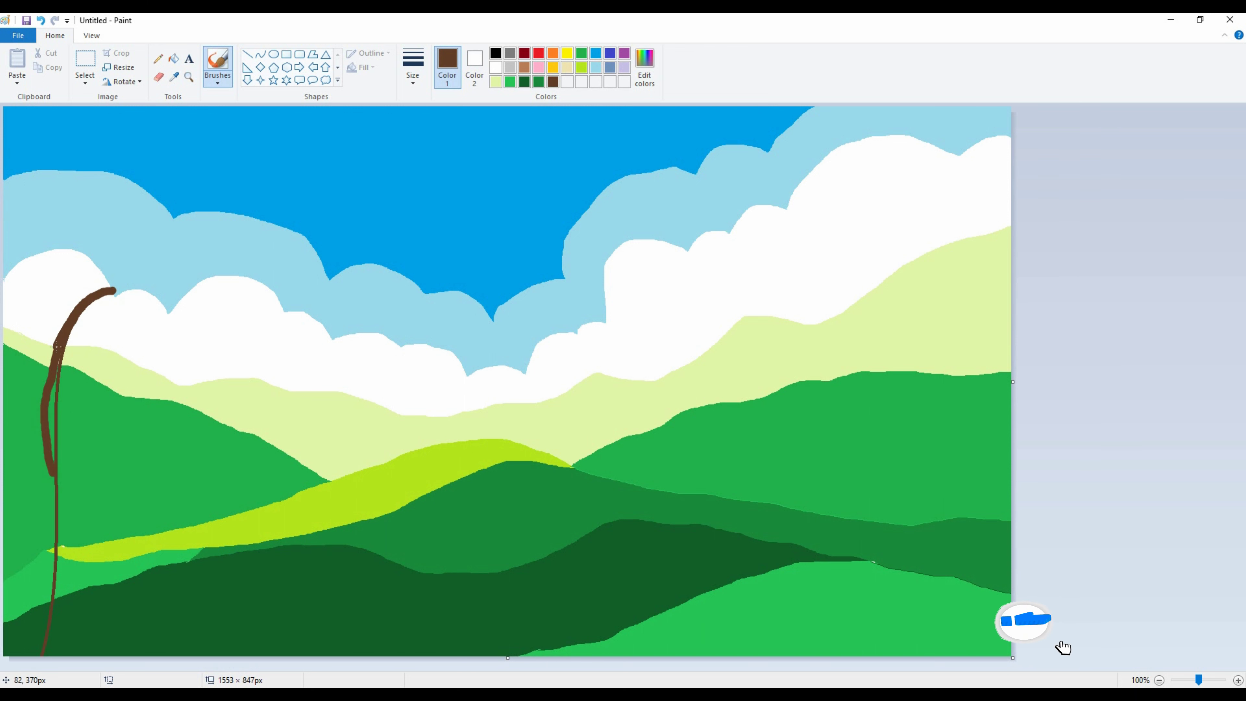
{"action": "left_click_drag", "start_coordinate": [63, 353], "coordinate": [17, 619]}
{"action": "mouse_move", "coordinate": [57, 497]}
{"action": "left_mouse_down"}
{"action": "mouse_move", "coordinate": [7, 647]}
{"action": "mouse_move", "coordinate": [51, 516]}
{"action": "mouse_move", "coordinate": [25, 660]}
{"action": "left_mouse_up"}
{"action": "mouse_move", "coordinate": [51, 601]}
{"action": "left_mouse_down"}
{"action": "mouse_move", "coordinate": [54, 647]}
{"action": "mouse_move", "coordinate": [81, 654]}
{"action": "mouse_move", "coordinate": [61, 614]}
{"action": "mouse_move", "coordinate": [58, 487]}
{"action": "mouse_move", "coordinate": [66, 593]}
{"action": "left_mouse_up"}
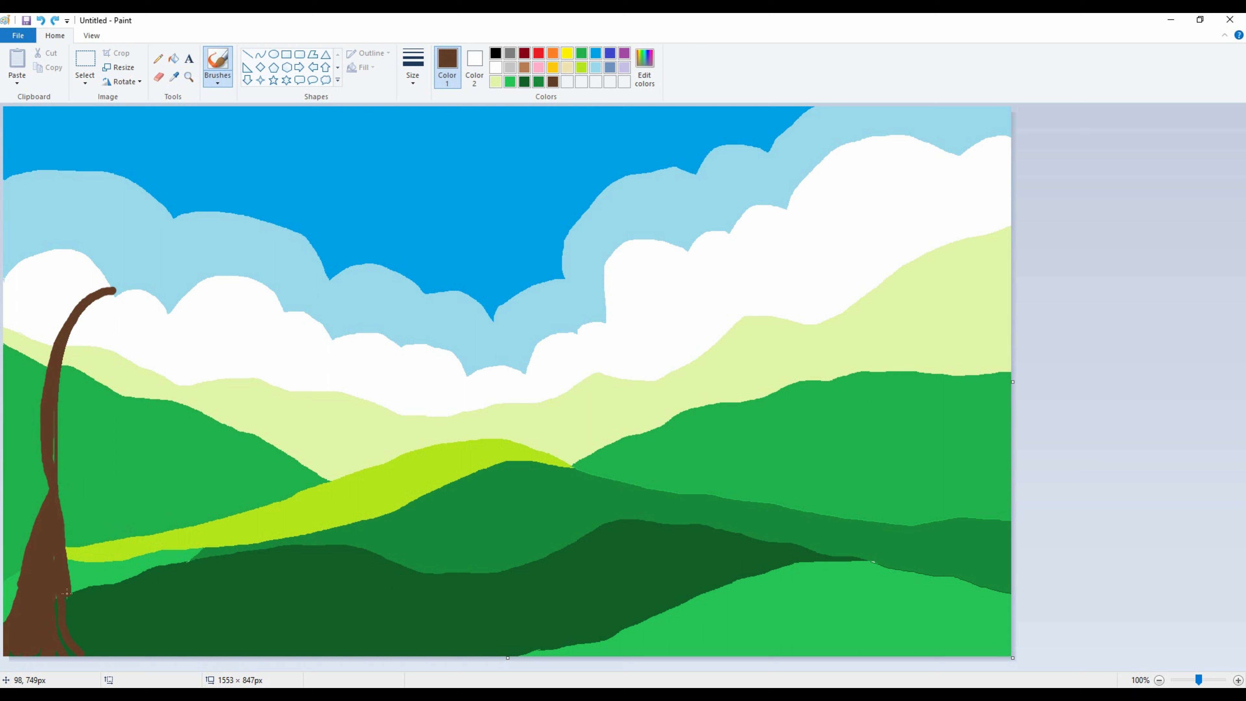
{"action": "mouse_move", "coordinate": [50, 499]}
{"action": "left_mouse_down"}
{"action": "mouse_move", "coordinate": [44, 421]}
{"action": "mouse_move", "coordinate": [48, 517]}
{"action": "mouse_move", "coordinate": [42, 493]}
{"action": "mouse_move", "coordinate": [42, 482]}
{"action": "mouse_move", "coordinate": [60, 524]}
{"action": "mouse_move", "coordinate": [45, 518]}
{"action": "mouse_move", "coordinate": [38, 438]}
{"action": "mouse_move", "coordinate": [59, 357]}
{"action": "mouse_move", "coordinate": [52, 463]}
{"action": "mouse_move", "coordinate": [56, 412]}
{"action": "mouse_move", "coordinate": [69, 532]}
{"action": "left_mouse_up"}
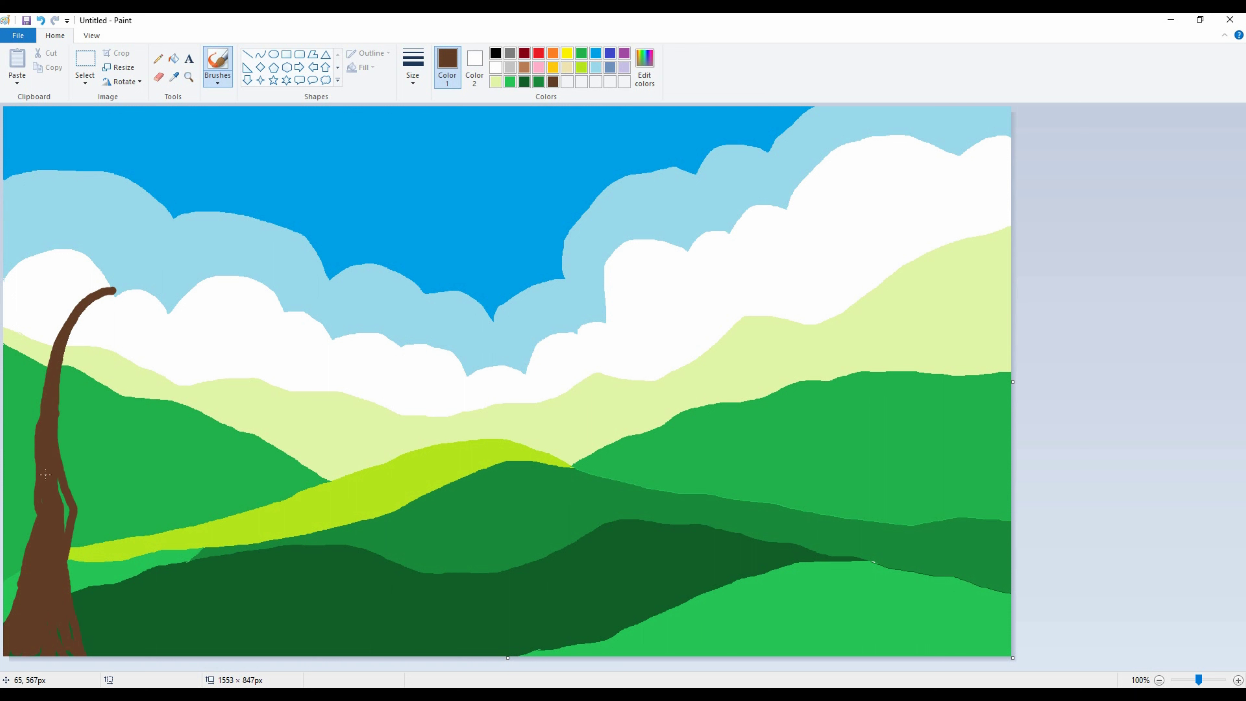
{"action": "left_click_drag", "start_coordinate": [43, 592], "coordinate": [39, 645]}
Extend the trunk's tip to the right and paint a spiral branch curling out from the trunk's right side
{"action": "left_click_drag", "start_coordinate": [113, 289], "coordinate": [148, 288]}
{"action": "mouse_move", "coordinate": [68, 483]}
{"action": "left_mouse_down"}
{"action": "mouse_move", "coordinate": [66, 428]}
{"action": "mouse_move", "coordinate": [90, 377]}
{"action": "mouse_move", "coordinate": [174, 356]}
{"action": "mouse_move", "coordinate": [218, 383]}
{"action": "left_mouse_up"}
{"action": "key", "text": "ctrl+z"}
{"action": "left_click_drag", "start_coordinate": [59, 401], "coordinate": [88, 368]}
{"action": "key", "text": "ctrl+z"}
{"action": "mouse_move", "coordinate": [56, 407]}
{"action": "left_mouse_down"}
{"action": "mouse_move", "coordinate": [111, 368]}
{"action": "mouse_move", "coordinate": [169, 387]}
{"action": "mouse_move", "coordinate": [167, 438]}
{"action": "mouse_move", "coordinate": [128, 461]}
{"action": "mouse_move", "coordinate": [102, 455]}
{"action": "mouse_move", "coordinate": [93, 405]}
{"action": "mouse_move", "coordinate": [120, 400]}
{"action": "mouse_move", "coordinate": [141, 426]}
{"action": "mouse_move", "coordinate": [108, 432]}
{"action": "left_mouse_up"}
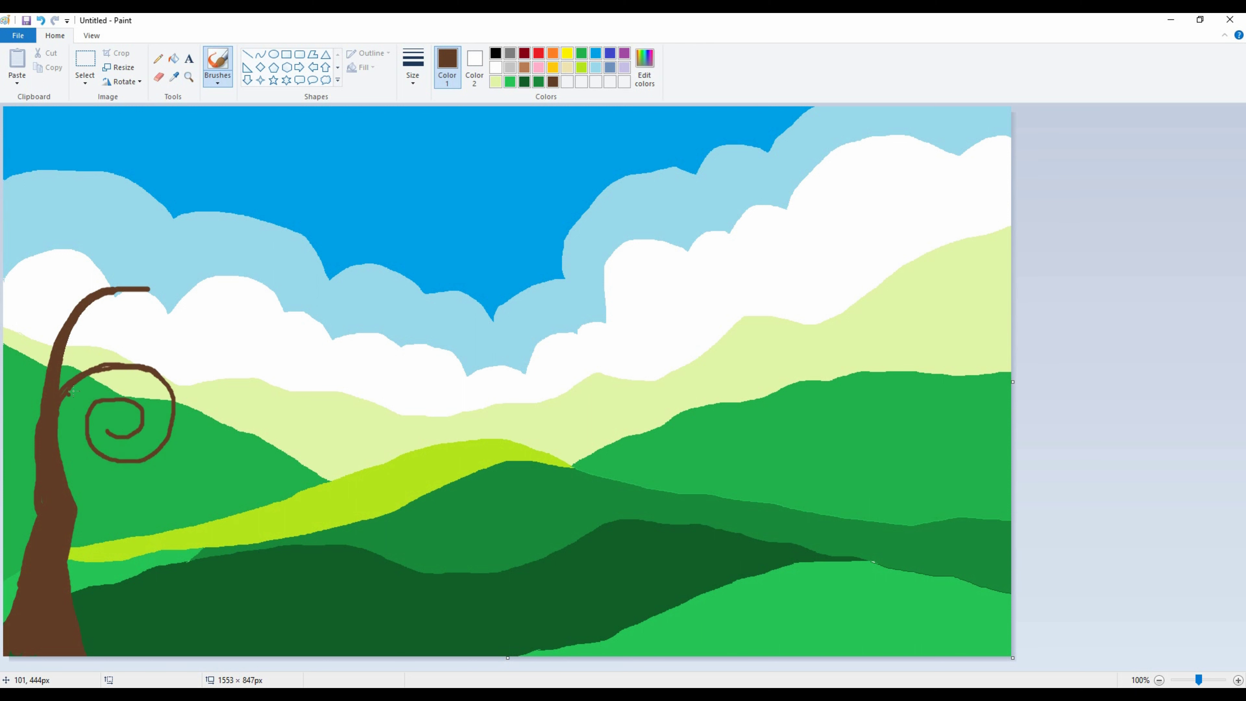
{"action": "key", "text": "ctrl+z"}
{"action": "key", "text": "ctrl+z"}
Draw a straight vertical black rope hanging down from the underside of the spiral branch
{"action": "left_click", "coordinate": [247, 54]}
{"action": "left_click", "coordinate": [496, 53]}
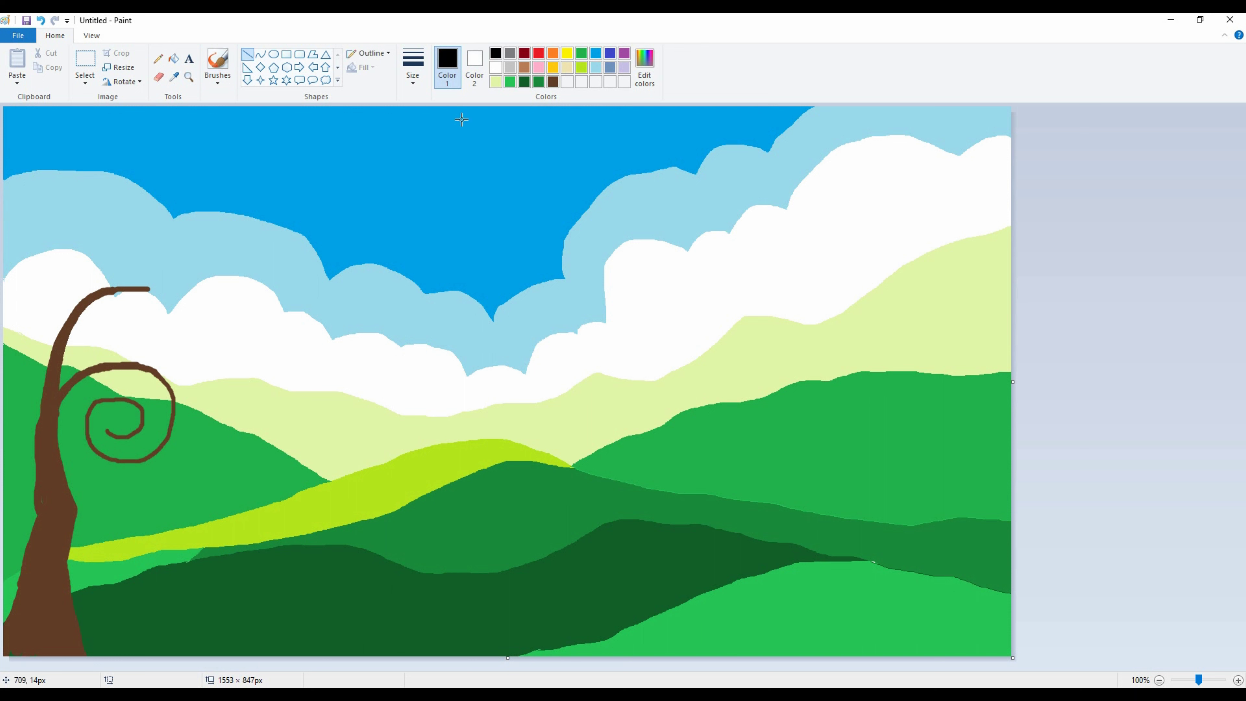
{"action": "mouse_move", "coordinate": [132, 462]}
{"action": "left_mouse_down"}
{"action": "mouse_move", "coordinate": [132, 582]}
{"action": "mouse_move", "coordinate": [172, 581]}
{"action": "mouse_move", "coordinate": [184, 537]}
{"action": "left_mouse_up"}
Draw a black circle at the rope's lower end and thicken its outline into a tire swing
{"action": "left_click", "coordinate": [278, 56]}
{"action": "left_click_drag", "start_coordinate": [137, 579], "coordinate": [124, 619]}
{"action": "key", "text": "ctrl+plus"}
{"action": "key", "text": "ctrl+plus"}
{"action": "key", "text": "ctrl+plus"}
{"action": "key", "text": "ctrl+plus"}
{"action": "key", "text": "ctrl+plus"}
{"action": "key", "text": "ctrl+plus"}
{"action": "left_click", "coordinate": [1117, 609]}
Paint a dark brown branch rising from the trunk's bend toward the upper left with the Brush
{"action": "left_click", "coordinate": [524, 67]}
{"action": "left_click", "coordinate": [217, 66]}
{"action": "left_click", "coordinate": [74, 312]}
{"action": "left_click", "coordinate": [549, 81]}
{"action": "left_click_drag", "start_coordinate": [74, 310], "coordinate": [55, 184]}
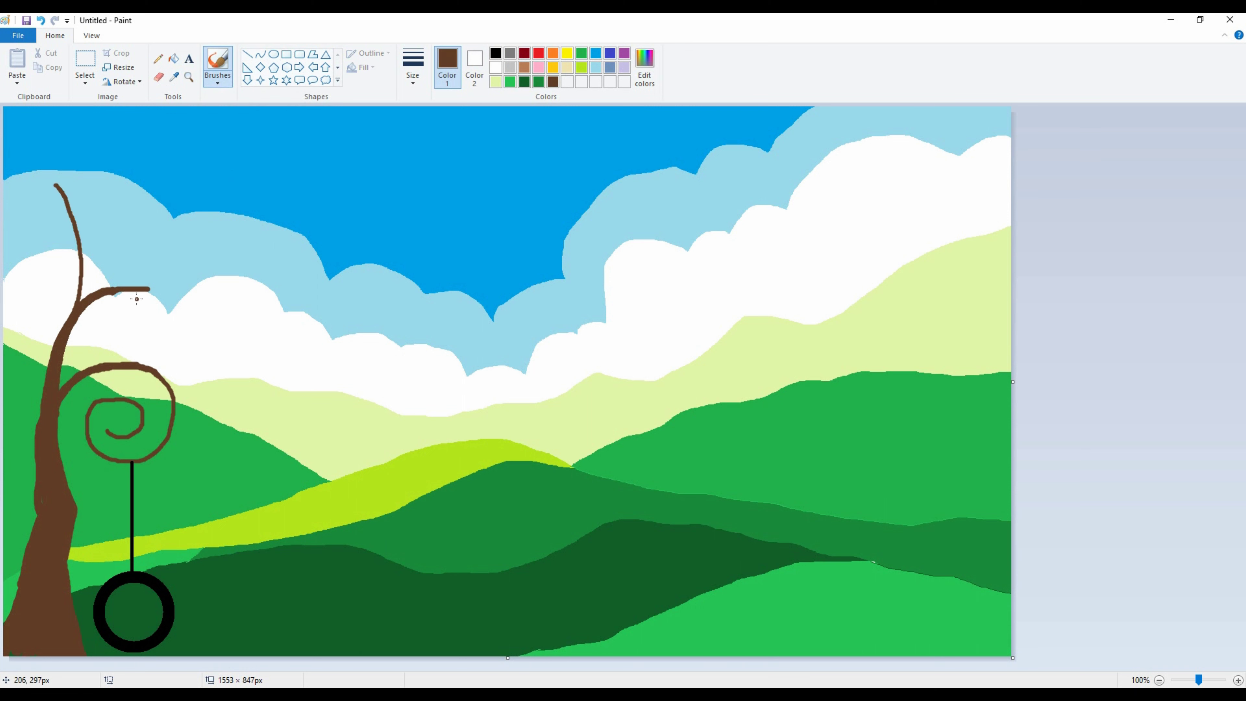
Paint forked brown branches reaching up and right from the treetop, plus a forked branch on the trunk's left side
{"action": "mouse_move", "coordinate": [81, 309]}
{"action": "left_mouse_down"}
{"action": "mouse_move", "coordinate": [111, 296]}
{"action": "mouse_move", "coordinate": [158, 306]}
{"action": "mouse_move", "coordinate": [123, 272]}
{"action": "mouse_move", "coordinate": [216, 217]}
{"action": "left_mouse_up"}
{"action": "key", "text": "ctrl+z"}
{"action": "left_click_drag", "start_coordinate": [163, 291], "coordinate": [230, 332]}
{"action": "mouse_move", "coordinate": [155, 290]}
{"action": "left_mouse_down"}
{"action": "mouse_move", "coordinate": [199, 343]}
{"action": "mouse_move", "coordinate": [176, 251]}
{"action": "mouse_move", "coordinate": [186, 146]}
{"action": "left_mouse_up"}
{"action": "left_click_drag", "start_coordinate": [83, 245], "coordinate": [105, 143]}
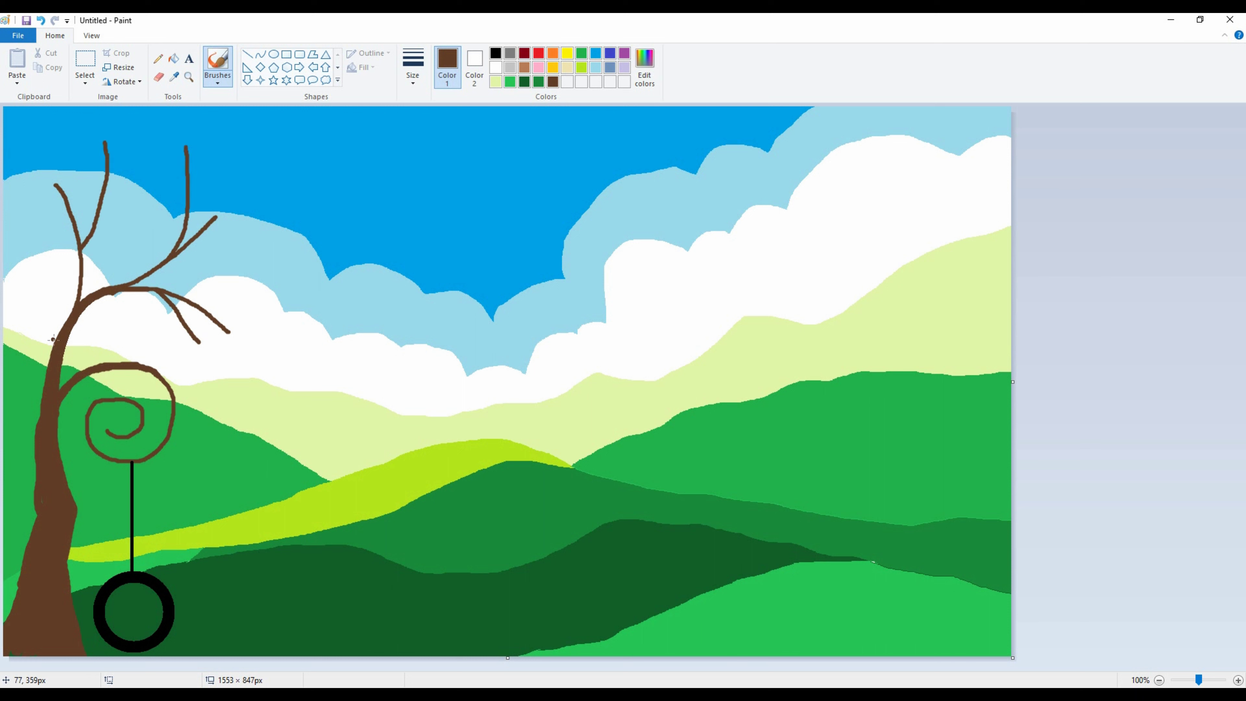
{"action": "left_click_drag", "start_coordinate": [55, 346], "coordinate": [3, 272]}
{"action": "left_click_drag", "start_coordinate": [47, 316], "coordinate": [25, 199]}
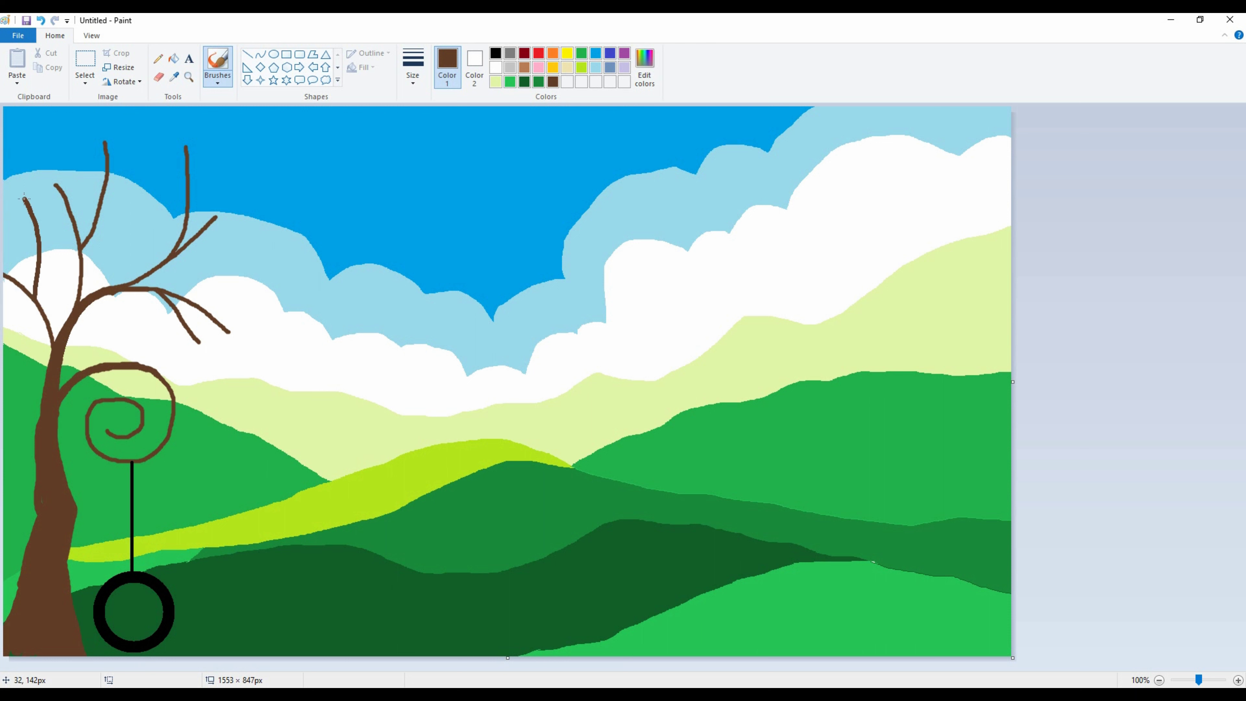
{"action": "left_click_drag", "start_coordinate": [103, 172], "coordinate": [53, 126]}
{"action": "left_click_drag", "start_coordinate": [189, 193], "coordinate": [250, 118]}
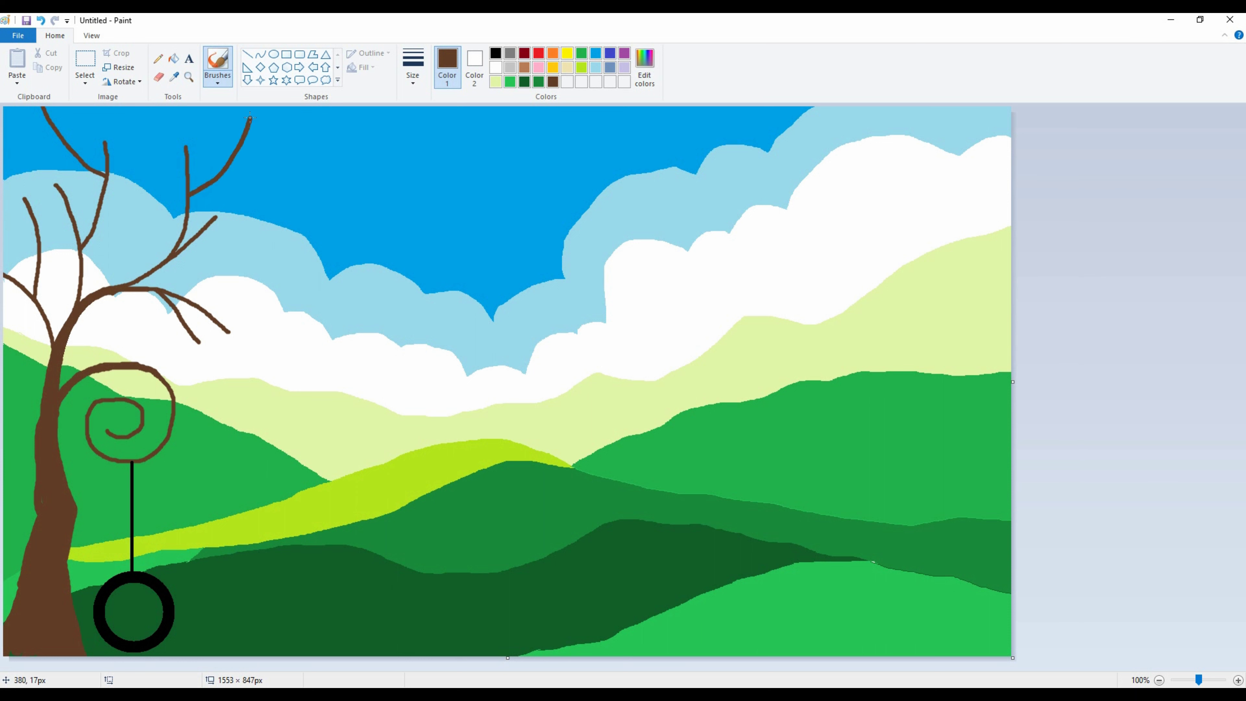
{"action": "key", "text": "ctrl+z"}
{"action": "key", "text": "ctrl+z"}
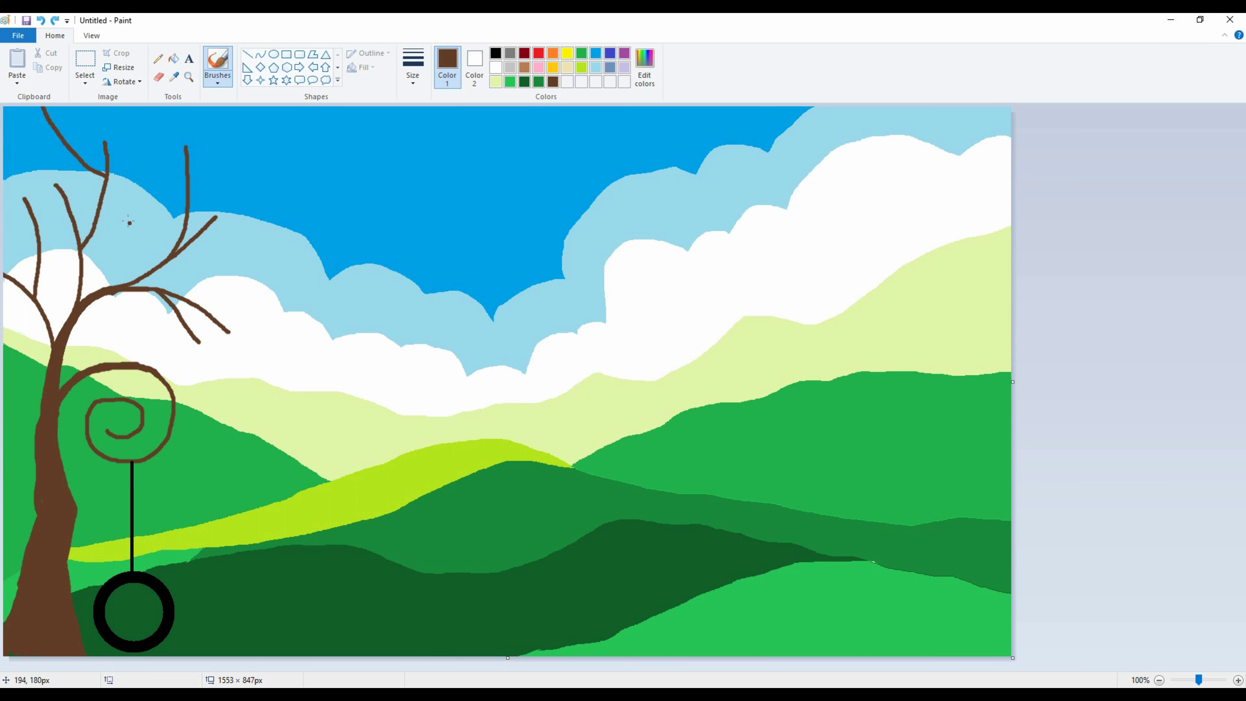
Add thin brown twigs to the upper and right-hand branches, spreading the bare tree crown upward and to the right
{"action": "left_click_drag", "start_coordinate": [105, 199], "coordinate": [160, 112]}
{"action": "left_click_drag", "start_coordinate": [188, 195], "coordinate": [238, 124]}
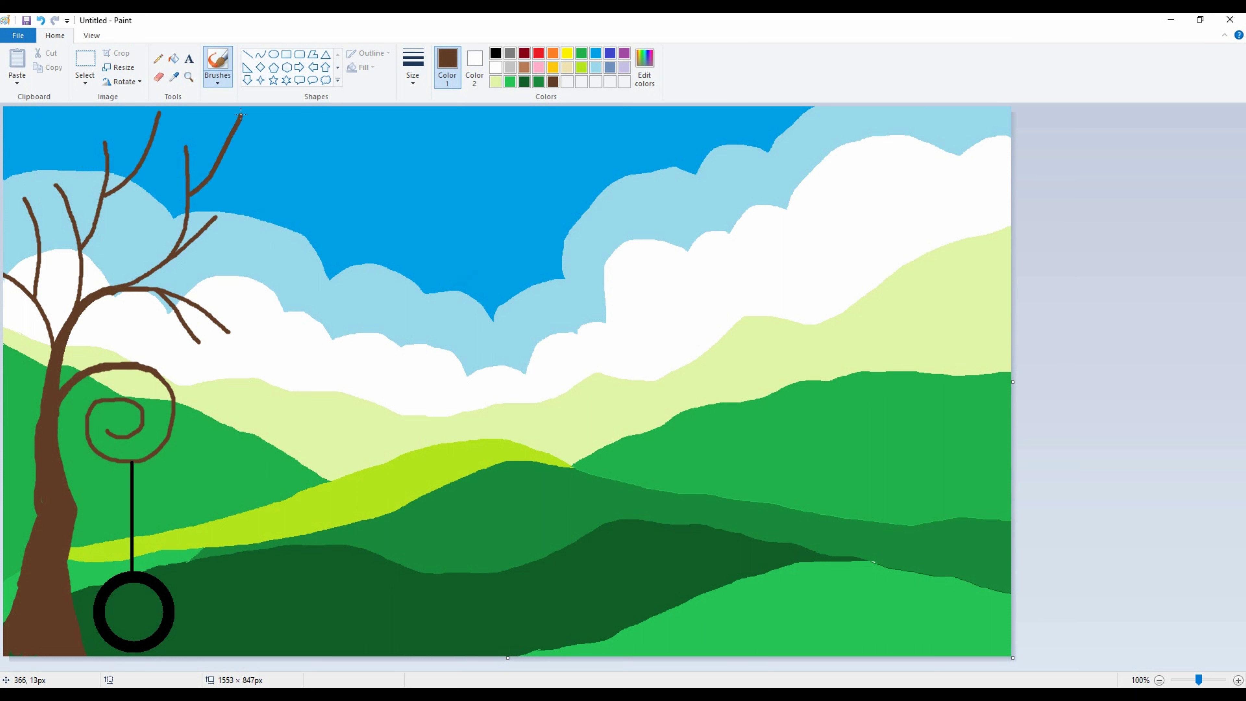
{"action": "left_click_drag", "start_coordinate": [69, 194], "coordinate": [57, 114]}
{"action": "mouse_move", "coordinate": [81, 254]}
{"action": "left_mouse_down"}
{"action": "mouse_move", "coordinate": [148, 223]}
{"action": "mouse_move", "coordinate": [220, 240]}
{"action": "mouse_move", "coordinate": [284, 199]}
{"action": "mouse_move", "coordinate": [213, 221]}
{"action": "left_mouse_up"}
{"action": "mouse_move", "coordinate": [189, 301]}
{"action": "left_mouse_down"}
{"action": "mouse_move", "coordinate": [243, 265]}
{"action": "mouse_move", "coordinate": [261, 276]}
{"action": "mouse_move", "coordinate": [306, 247]}
{"action": "left_mouse_up"}
{"action": "mouse_move", "coordinate": [229, 331]}
{"action": "left_mouse_down"}
{"action": "mouse_move", "coordinate": [283, 314]}
{"action": "mouse_move", "coordinate": [216, 320]}
{"action": "mouse_move", "coordinate": [333, 310]}
{"action": "left_mouse_up"}
{"action": "key", "text": "ctrl+z"}
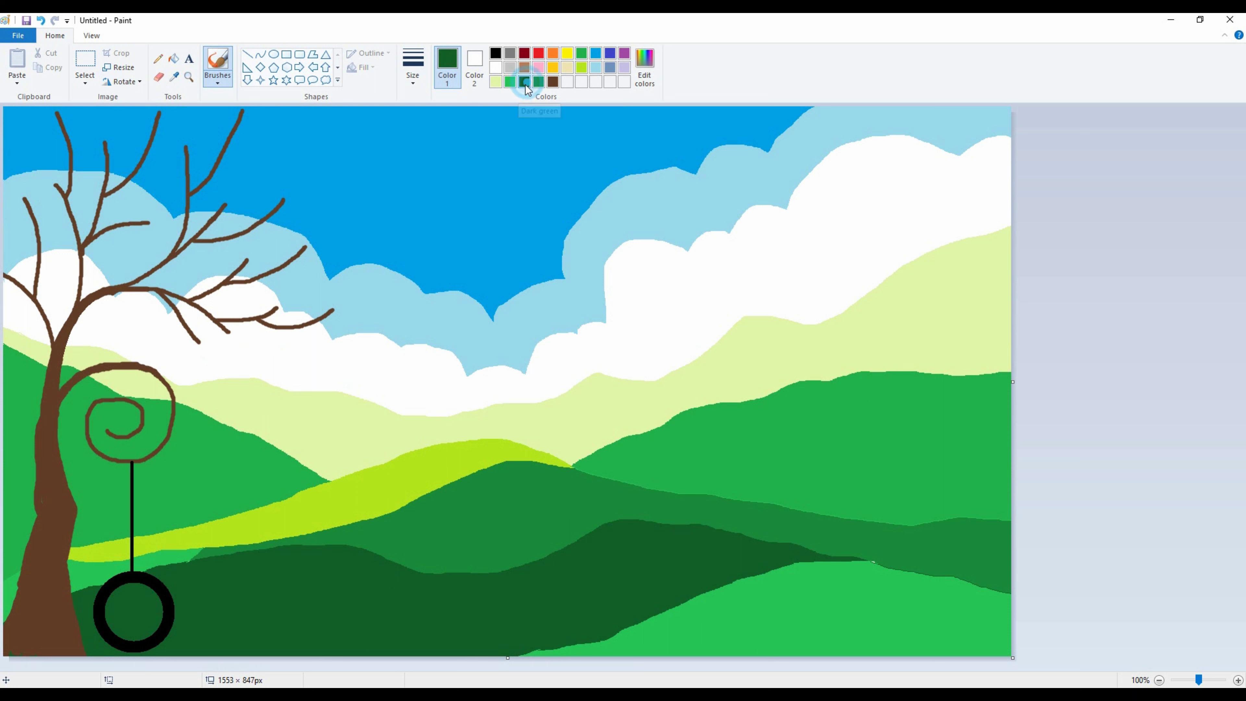
Draw dark green leaves with the Pencil on the short inner twig and the two tall upper branches right of the treetop
{"action": "left_click", "coordinate": [159, 59]}
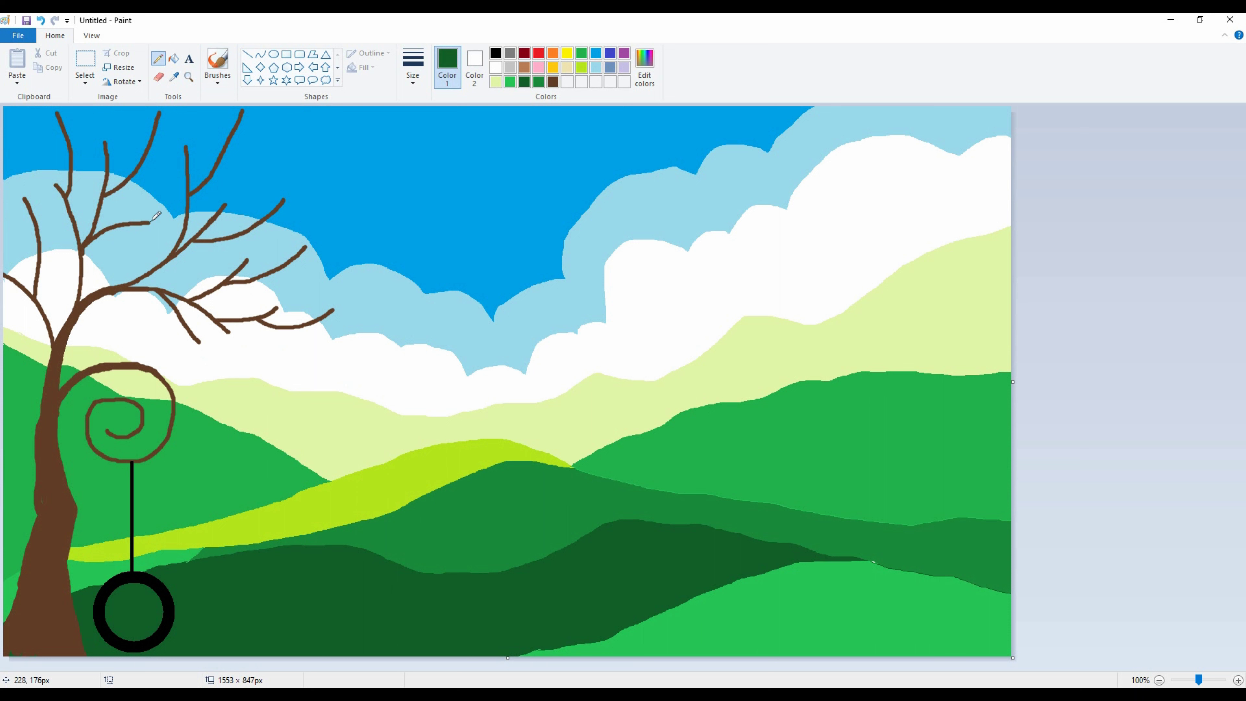
{"action": "mouse_move", "coordinate": [152, 221]}
{"action": "left_mouse_down"}
{"action": "mouse_move", "coordinate": [175, 217]}
{"action": "mouse_move", "coordinate": [133, 210]}
{"action": "mouse_move", "coordinate": [139, 239]}
{"action": "mouse_move", "coordinate": [115, 222]}
{"action": "mouse_move", "coordinate": [129, 200]}
{"action": "mouse_move", "coordinate": [121, 209]}
{"action": "left_mouse_up"}
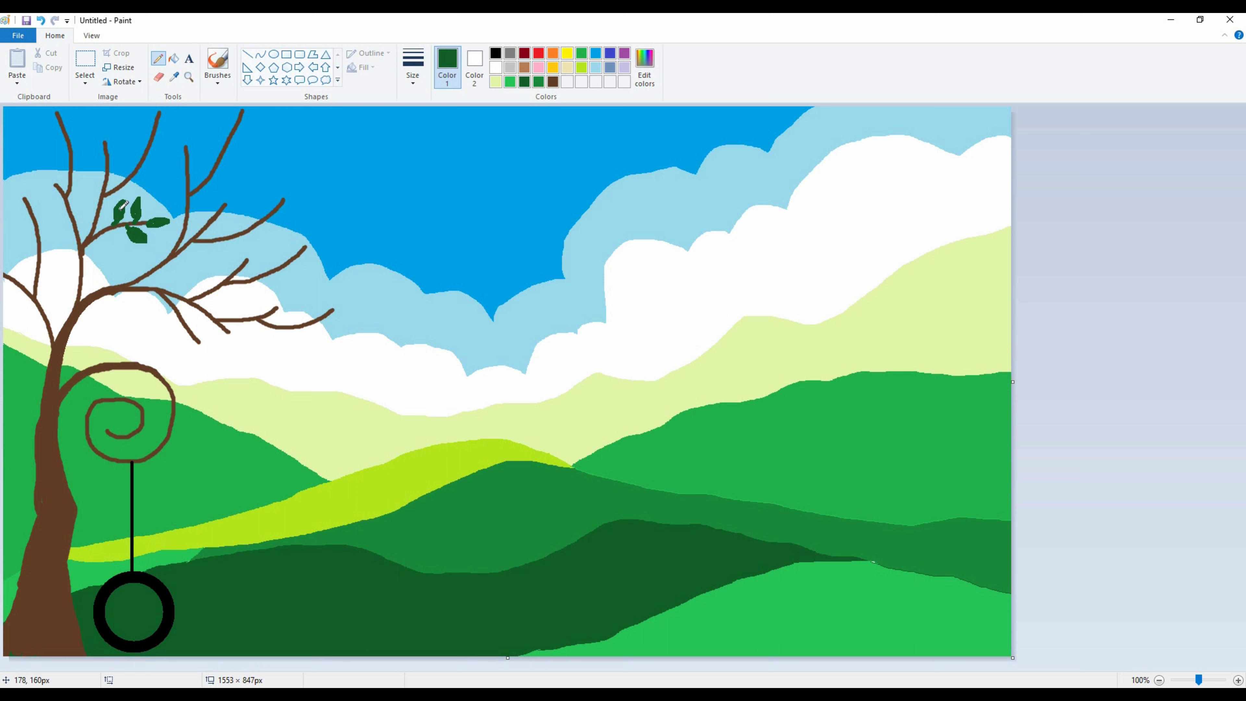
{"action": "mouse_move", "coordinate": [184, 145]}
{"action": "left_mouse_down"}
{"action": "mouse_move", "coordinate": [175, 123]}
{"action": "mouse_move", "coordinate": [186, 143]}
{"action": "left_mouse_up"}
{"action": "key", "text": "ctrl+z"}
{"action": "mouse_move", "coordinate": [188, 160]}
{"action": "left_mouse_down"}
{"action": "mouse_move", "coordinate": [199, 129]}
{"action": "mouse_move", "coordinate": [177, 162]}
{"action": "mouse_move", "coordinate": [186, 168]}
{"action": "mouse_move", "coordinate": [163, 151]}
{"action": "mouse_move", "coordinate": [192, 178]}
{"action": "mouse_move", "coordinate": [206, 157]}
{"action": "mouse_move", "coordinate": [180, 185]}
{"action": "left_mouse_up"}
{"action": "left_click_drag", "start_coordinate": [241, 111], "coordinate": [226, 124]}
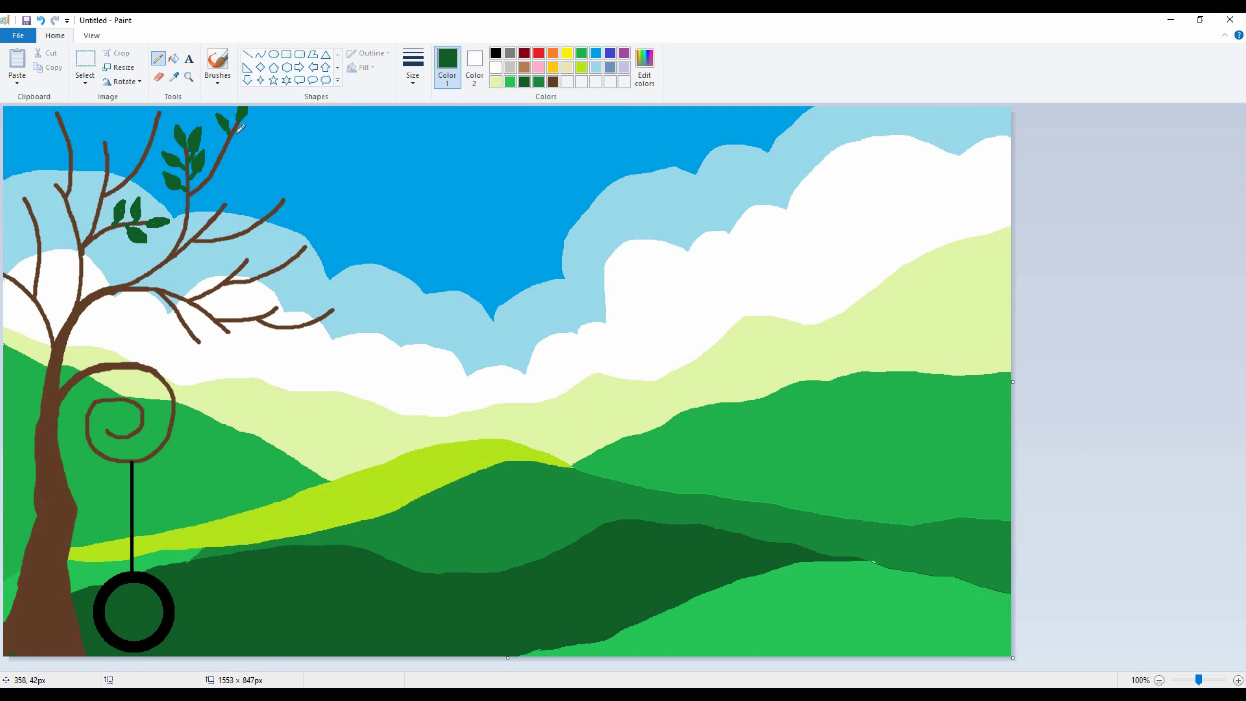
{"action": "left_click_drag", "start_coordinate": [242, 128], "coordinate": [260, 121]}
{"action": "mouse_move", "coordinate": [215, 144]}
{"action": "left_mouse_down"}
{"action": "mouse_move", "coordinate": [212, 158]}
{"action": "mouse_move", "coordinate": [212, 131]}
{"action": "mouse_move", "coordinate": [254, 146]}
{"action": "mouse_move", "coordinate": [235, 145]}
{"action": "mouse_move", "coordinate": [232, 162]}
{"action": "mouse_move", "coordinate": [248, 153]}
{"action": "mouse_move", "coordinate": [238, 161]}
{"action": "left_mouse_up"}
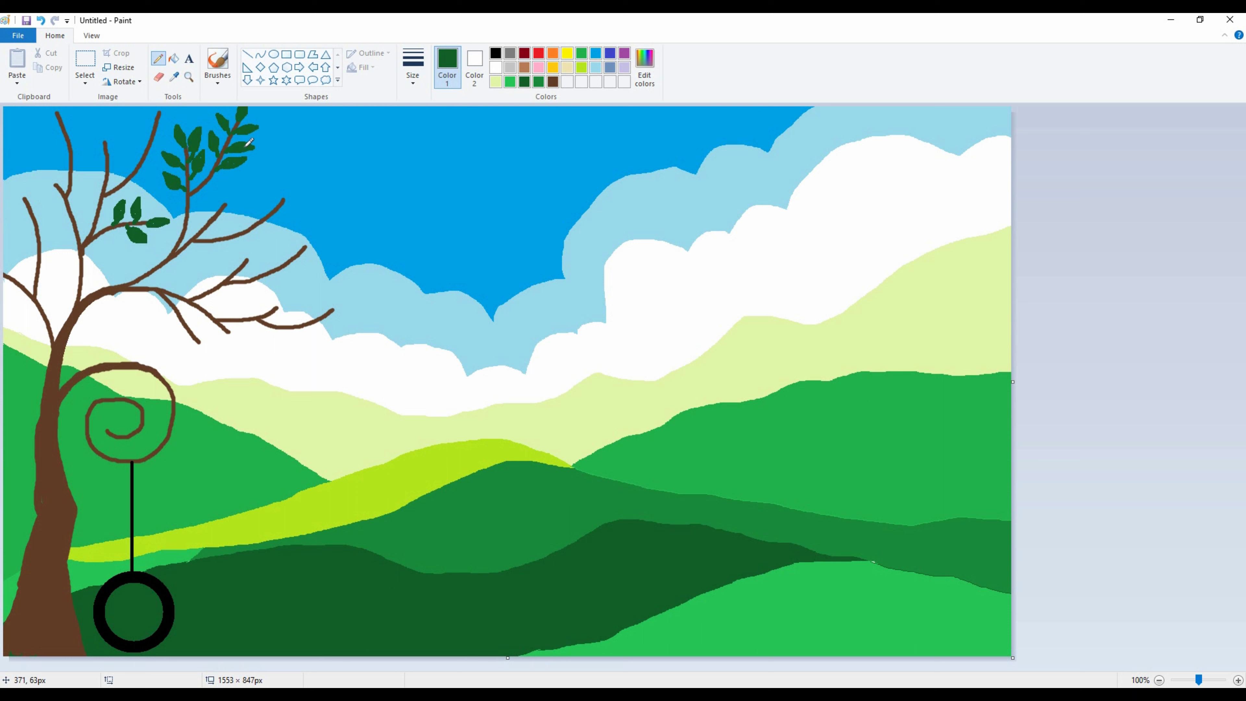
Add dark green leaves along all the right-hand twigs and the drooping branches below them
{"action": "left_click_drag", "start_coordinate": [222, 203], "coordinate": [236, 197]}
{"action": "left_click_drag", "start_coordinate": [223, 217], "coordinate": [229, 219]}
{"action": "mouse_move", "coordinate": [284, 193]}
{"action": "left_mouse_down"}
{"action": "mouse_move", "coordinate": [269, 192]}
{"action": "mouse_move", "coordinate": [285, 213]}
{"action": "mouse_move", "coordinate": [256, 200]}
{"action": "left_mouse_up"}
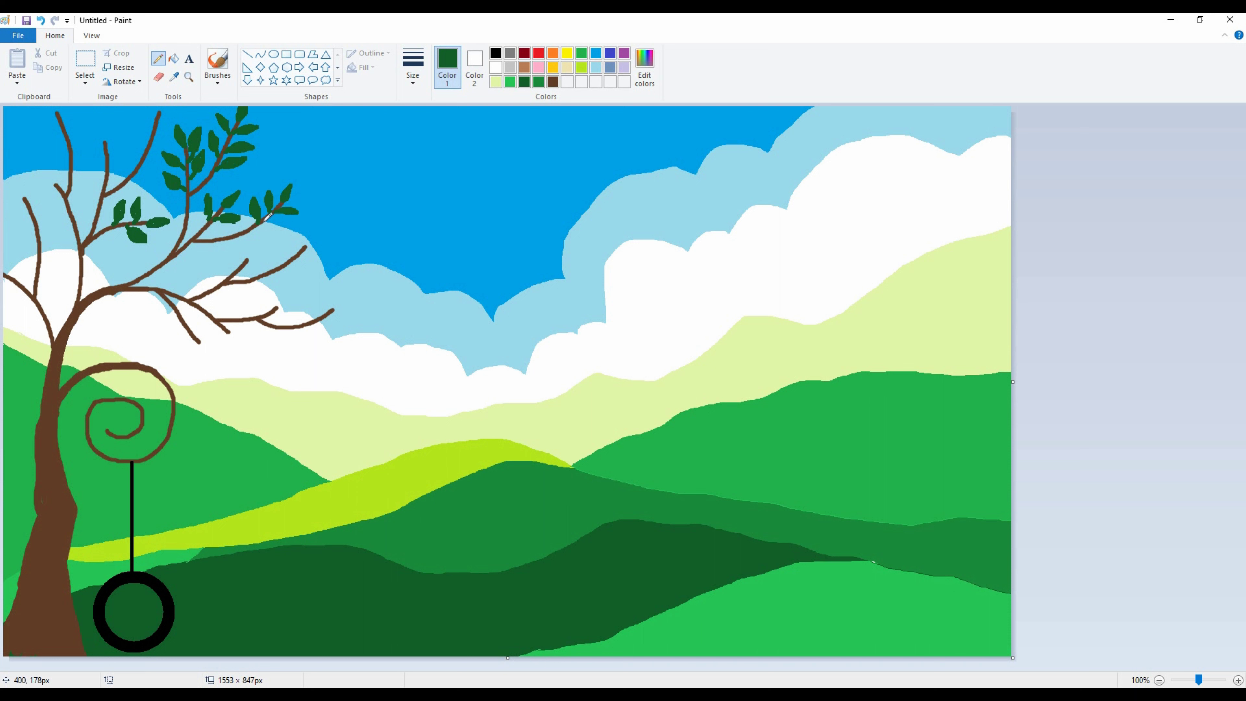
{"action": "mouse_move", "coordinate": [284, 229]}
{"action": "left_mouse_down"}
{"action": "mouse_move", "coordinate": [248, 235]}
{"action": "mouse_move", "coordinate": [267, 237]}
{"action": "mouse_move", "coordinate": [261, 228]}
{"action": "mouse_move", "coordinate": [265, 248]}
{"action": "mouse_move", "coordinate": [231, 270]}
{"action": "mouse_move", "coordinate": [235, 252]}
{"action": "mouse_move", "coordinate": [250, 270]}
{"action": "mouse_move", "coordinate": [319, 229]}
{"action": "mouse_move", "coordinate": [294, 255]}
{"action": "mouse_move", "coordinate": [306, 255]}
{"action": "mouse_move", "coordinate": [277, 260]}
{"action": "mouse_move", "coordinate": [293, 274]}
{"action": "mouse_move", "coordinate": [299, 231]}
{"action": "mouse_move", "coordinate": [275, 262]}
{"action": "mouse_move", "coordinate": [317, 254]}
{"action": "mouse_move", "coordinate": [281, 302]}
{"action": "mouse_move", "coordinate": [266, 295]}
{"action": "mouse_move", "coordinate": [289, 312]}
{"action": "mouse_move", "coordinate": [346, 305]}
{"action": "mouse_move", "coordinate": [326, 313]}
{"action": "mouse_move", "coordinate": [319, 295]}
{"action": "mouse_move", "coordinate": [342, 317]}
{"action": "mouse_move", "coordinate": [328, 337]}
{"action": "mouse_move", "coordinate": [307, 314]}
{"action": "mouse_move", "coordinate": [296, 338]}
{"action": "mouse_move", "coordinate": [306, 339]}
{"action": "mouse_move", "coordinate": [222, 343]}
{"action": "mouse_move", "coordinate": [198, 338]}
{"action": "mouse_move", "coordinate": [193, 313]}
{"action": "mouse_move", "coordinate": [186, 327]}
{"action": "mouse_move", "coordinate": [175, 309]}
{"action": "mouse_move", "coordinate": [170, 325]}
{"action": "mouse_move", "coordinate": [162, 307]}
{"action": "mouse_move", "coordinate": [158, 320]}
{"action": "mouse_move", "coordinate": [163, 306]}
{"action": "left_mouse_up"}
{"action": "left_click", "coordinate": [222, 325]}
{"action": "left_click", "coordinate": [191, 335]}
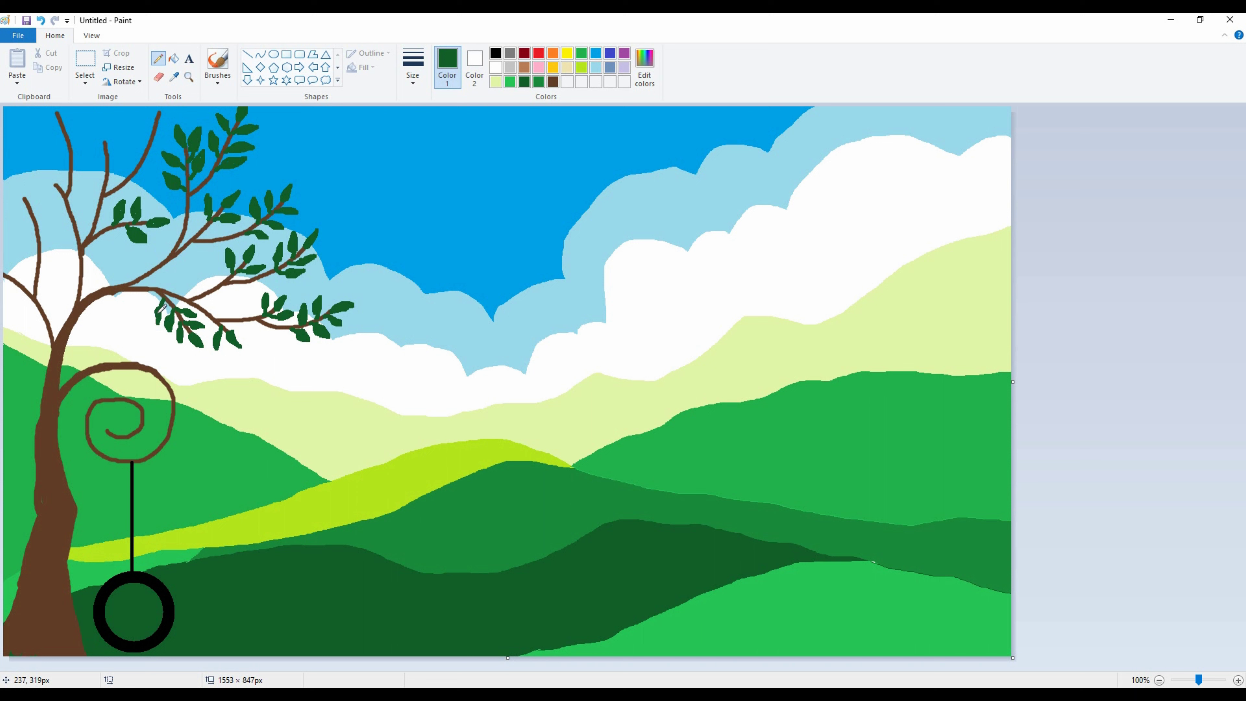
Add dark green leaves to the tree's left-hand branches and the remaining bare branches at the top of the crown
{"action": "mouse_move", "coordinate": [32, 213]}
{"action": "left_mouse_down"}
{"action": "mouse_move", "coordinate": [8, 189]}
{"action": "mouse_move", "coordinate": [31, 212]}
{"action": "mouse_move", "coordinate": [35, 192]}
{"action": "mouse_move", "coordinate": [18, 208]}
{"action": "mouse_move", "coordinate": [29, 210]}
{"action": "mouse_move", "coordinate": [8, 204]}
{"action": "mouse_move", "coordinate": [37, 222]}
{"action": "mouse_move", "coordinate": [46, 206]}
{"action": "mouse_move", "coordinate": [35, 226]}
{"action": "mouse_move", "coordinate": [19, 222]}
{"action": "mouse_move", "coordinate": [39, 238]}
{"action": "mouse_move", "coordinate": [53, 223]}
{"action": "mouse_move", "coordinate": [28, 243]}
{"action": "left_mouse_up"}
{"action": "mouse_move", "coordinate": [74, 170]}
{"action": "left_mouse_down"}
{"action": "mouse_move", "coordinate": [42, 172]}
{"action": "mouse_move", "coordinate": [56, 185]}
{"action": "mouse_move", "coordinate": [64, 167]}
{"action": "mouse_move", "coordinate": [55, 185]}
{"action": "left_mouse_up"}
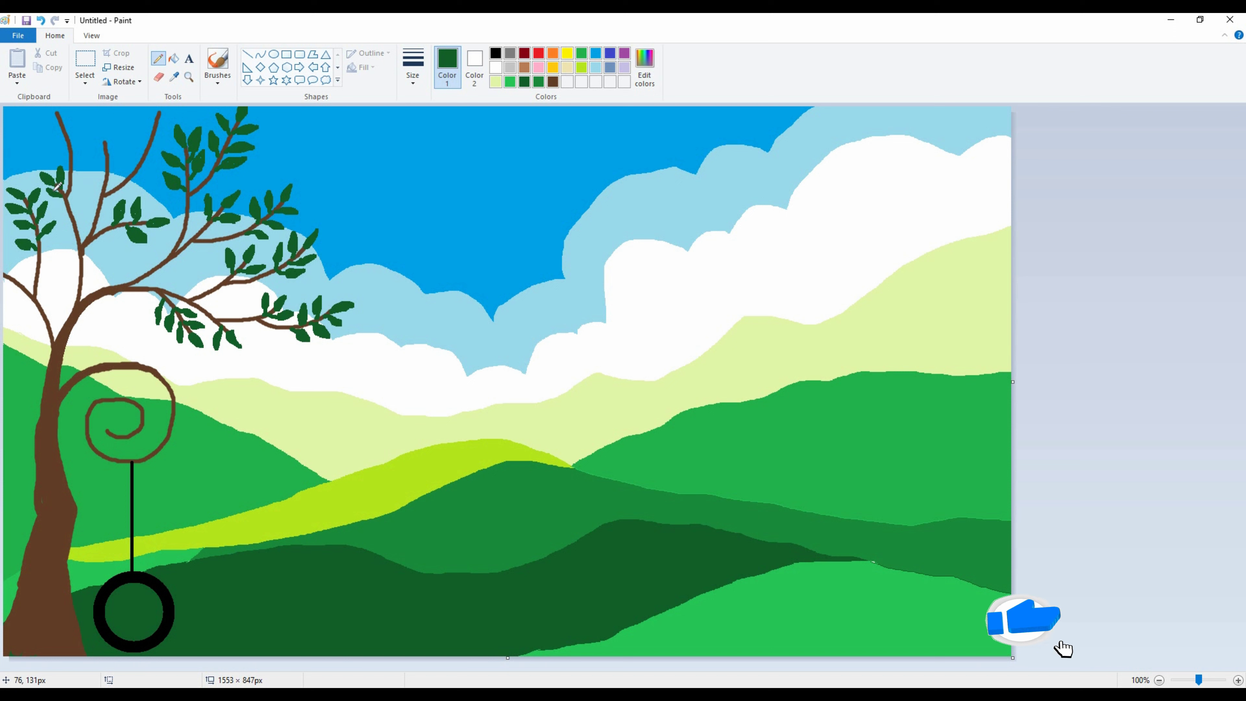
{"action": "left_click", "coordinate": [58, 113]}
{"action": "mouse_move", "coordinate": [58, 110]}
{"action": "left_mouse_down"}
{"action": "mouse_move", "coordinate": [74, 113]}
{"action": "mouse_move", "coordinate": [46, 117]}
{"action": "mouse_move", "coordinate": [73, 145]}
{"action": "mouse_move", "coordinate": [85, 132]}
{"action": "mouse_move", "coordinate": [74, 132]}
{"action": "mouse_move", "coordinate": [104, 139]}
{"action": "mouse_move", "coordinate": [108, 126]}
{"action": "mouse_move", "coordinate": [108, 143]}
{"action": "mouse_move", "coordinate": [106, 123]}
{"action": "mouse_move", "coordinate": [100, 149]}
{"action": "mouse_move", "coordinate": [90, 139]}
{"action": "mouse_move", "coordinate": [112, 159]}
{"action": "mouse_move", "coordinate": [118, 139]}
{"action": "mouse_move", "coordinate": [95, 167]}
{"action": "left_mouse_up"}
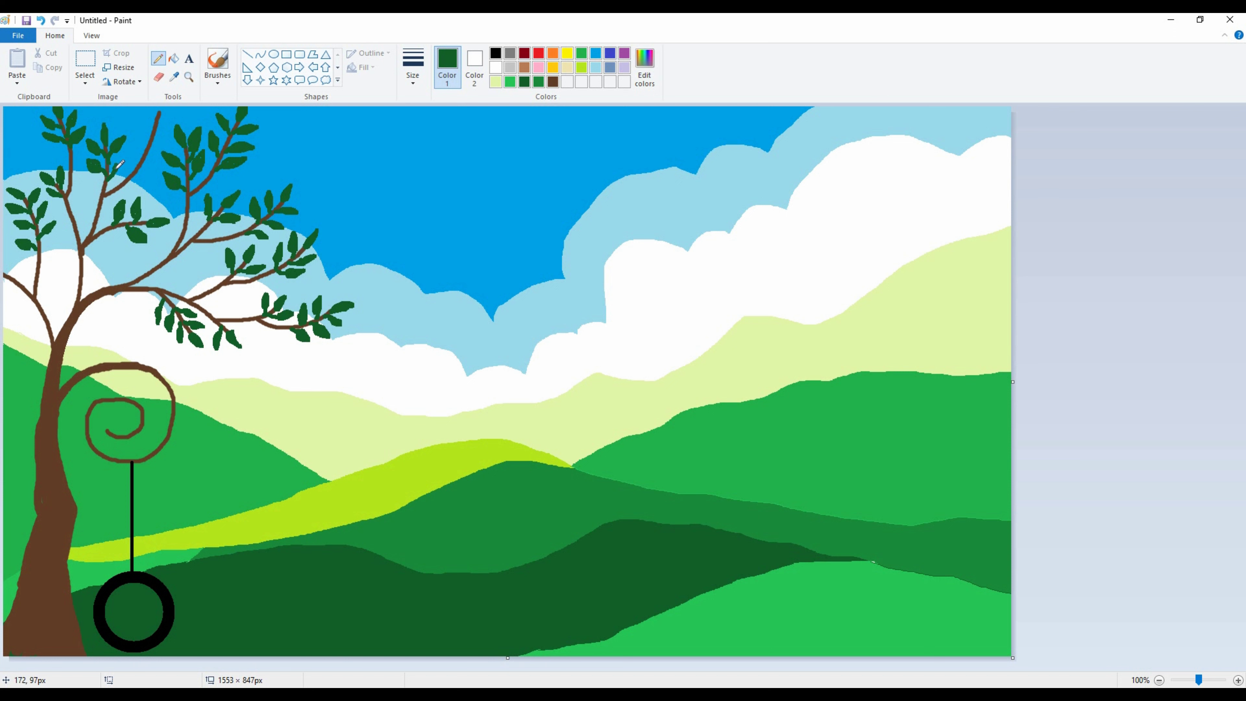
{"action": "mouse_move", "coordinate": [155, 118]}
{"action": "left_mouse_down"}
{"action": "mouse_move", "coordinate": [141, 118]}
{"action": "mouse_move", "coordinate": [174, 117]}
{"action": "left_mouse_up"}
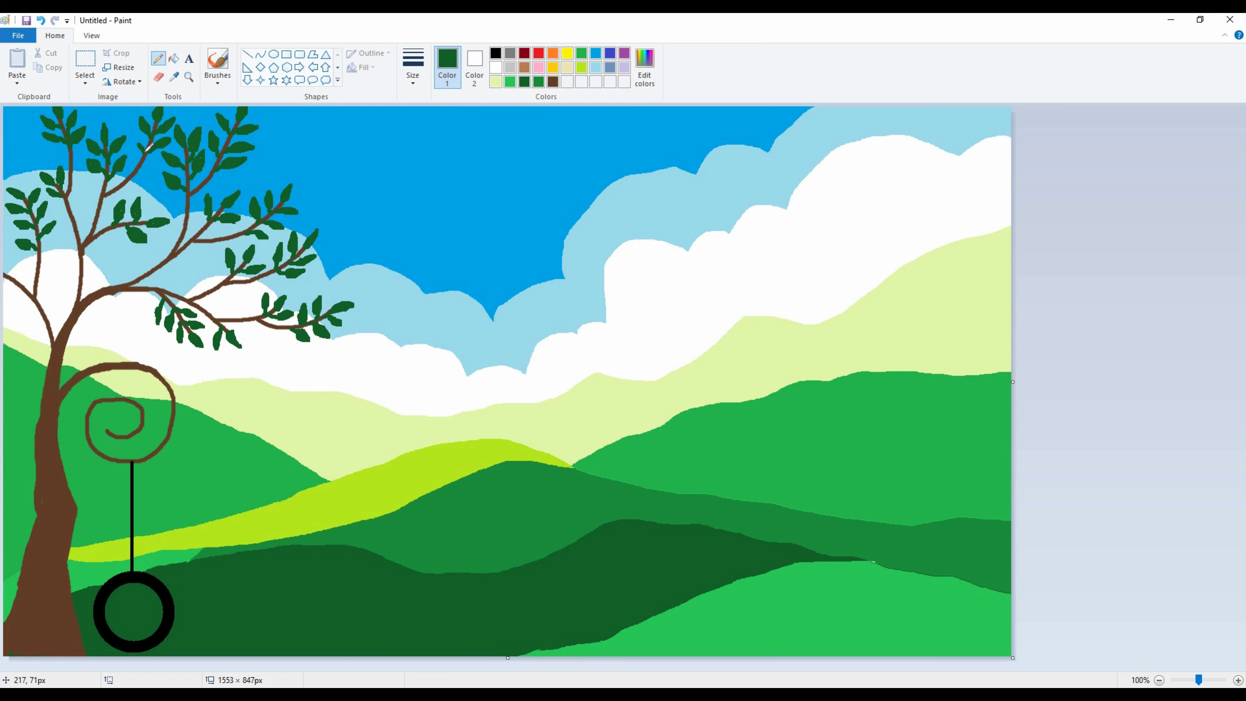
{"action": "left_click_drag", "start_coordinate": [136, 147], "coordinate": [141, 136]}
Mix a lighter brown and brush bark highlights down the lower half of the tree trunk
{"action": "left_click", "coordinate": [553, 81]}
{"action": "left_click", "coordinate": [645, 67]}
{"action": "left_click", "coordinate": [503, 443]}
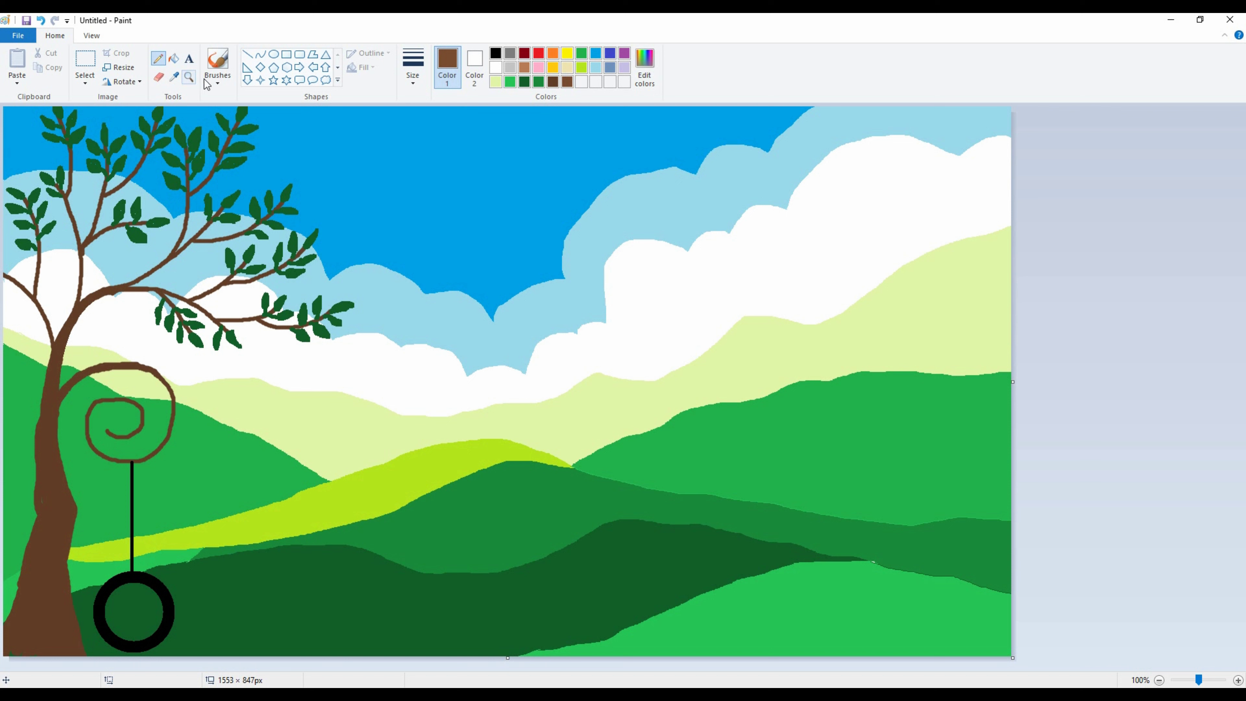
{"action": "left_click", "coordinate": [217, 82]}
{"action": "left_click", "coordinate": [219, 113]}
{"action": "left_click_drag", "start_coordinate": [48, 587], "coordinate": [61, 653]}
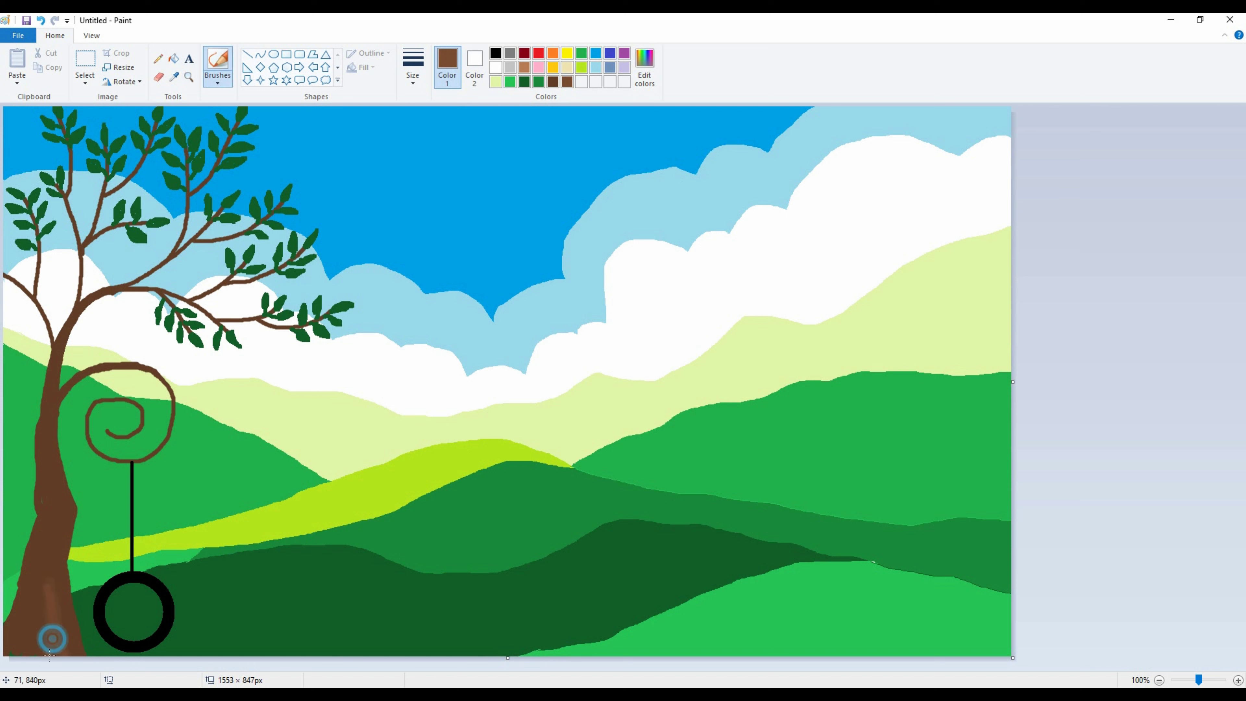
{"action": "mouse_move", "coordinate": [52, 539]}
{"action": "left_mouse_down"}
{"action": "mouse_move", "coordinate": [26, 646]}
{"action": "mouse_move", "coordinate": [42, 568]}
{"action": "mouse_move", "coordinate": [22, 631]}
{"action": "mouse_move", "coordinate": [50, 574]}
{"action": "left_mouse_up"}
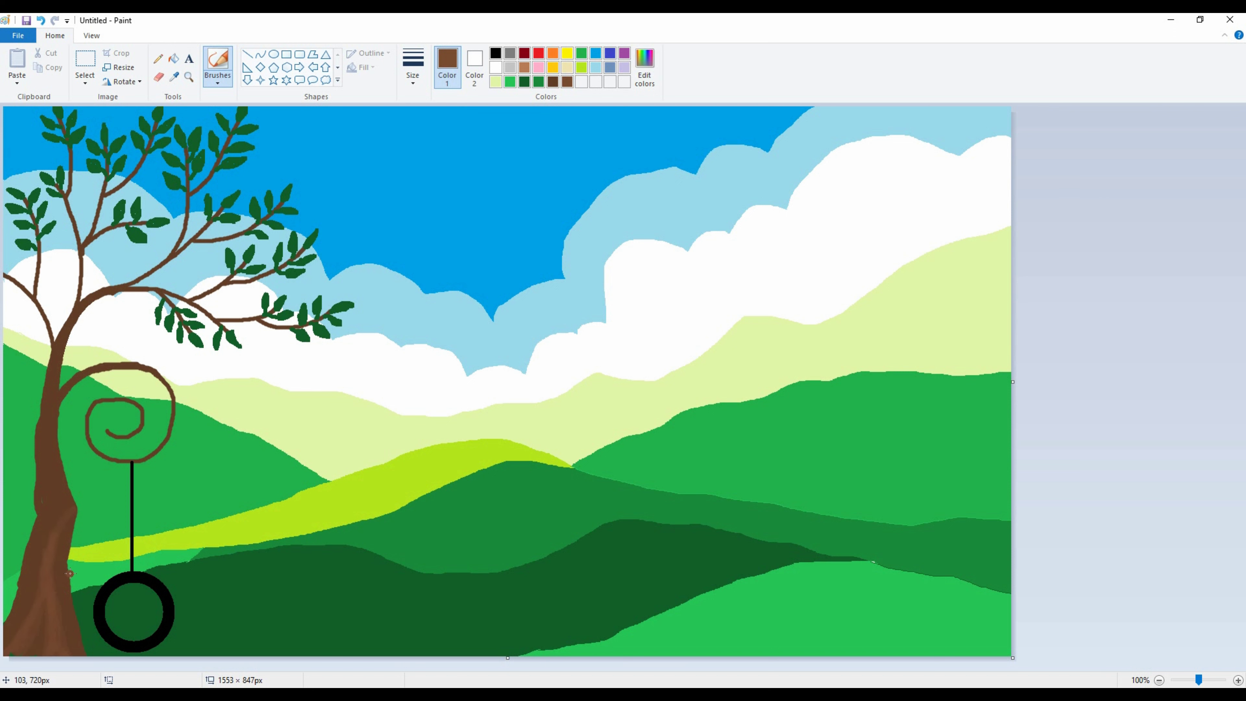
Draw a black bench frame right of the tire swing, with three horizontal rails and two upright legs
{"action": "left_click", "coordinate": [500, 55]}
{"action": "left_click", "coordinate": [247, 54]}
{"action": "left_click_drag", "start_coordinate": [236, 599], "coordinate": [399, 599]}
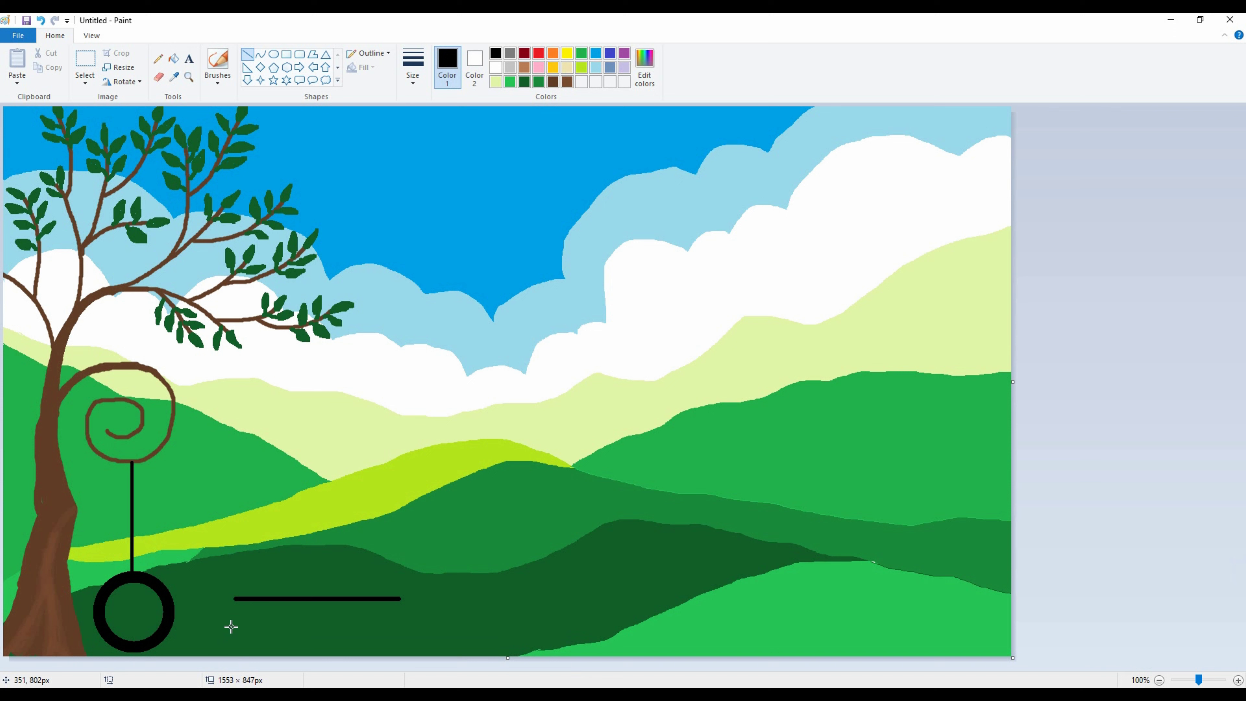
{"action": "left_click_drag", "start_coordinate": [235, 622], "coordinate": [397, 622]}
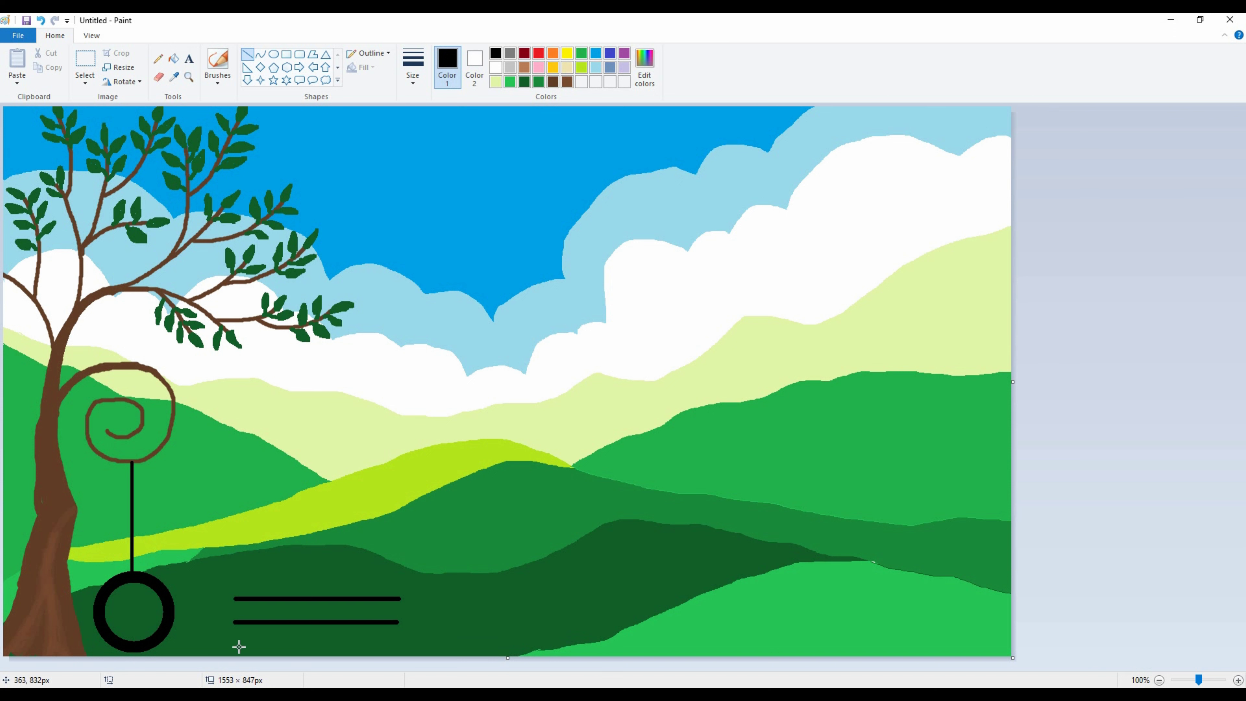
{"action": "left_click_drag", "start_coordinate": [236, 642], "coordinate": [398, 641]}
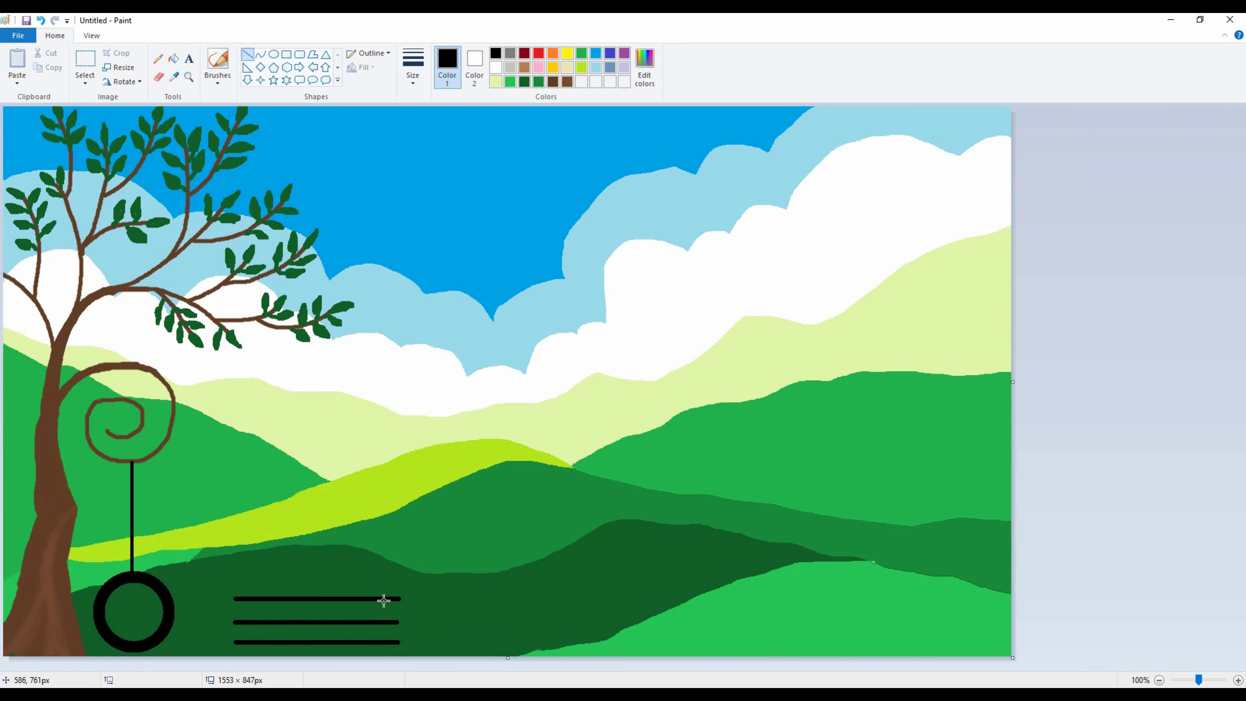
{"action": "left_click_drag", "start_coordinate": [383, 598], "coordinate": [384, 658]}
{"action": "left_click_drag", "start_coordinate": [249, 598], "coordinate": [249, 656]}
Add three evenly spaced vertical slats between the bench's legs and thicken its lowest rail
{"action": "left_click_drag", "start_coordinate": [286, 597], "coordinate": [286, 641]}
{"action": "key", "text": "Left"}
{"action": "key", "text": "Left"}
{"action": "key", "text": "Left"}
{"action": "key", "text": "Left"}
{"action": "key", "text": "Left"}
{"action": "key", "text": "Left"}
{"action": "key", "text": "Left"}
{"action": "key", "text": "Left"}
{"action": "key", "text": "Left"}
{"action": "key", "text": "Left"}
{"action": "key", "text": "Left"}
{"action": "key", "text": "Left"}
{"action": "key", "text": "Left"}
{"action": "key", "text": "Left"}
{"action": "left_click_drag", "start_coordinate": [306, 599], "coordinate": [305, 642]}
{"action": "key", "text": "Right"}
{"action": "key", "text": "Right"}
{"action": "key", "text": "Right"}
{"action": "key", "text": "Right"}
{"action": "key", "text": "Right"}
{"action": "key", "text": "Right"}
{"action": "key", "text": "Right"}
{"action": "key", "text": "Right"}
{"action": "key", "text": "Right"}
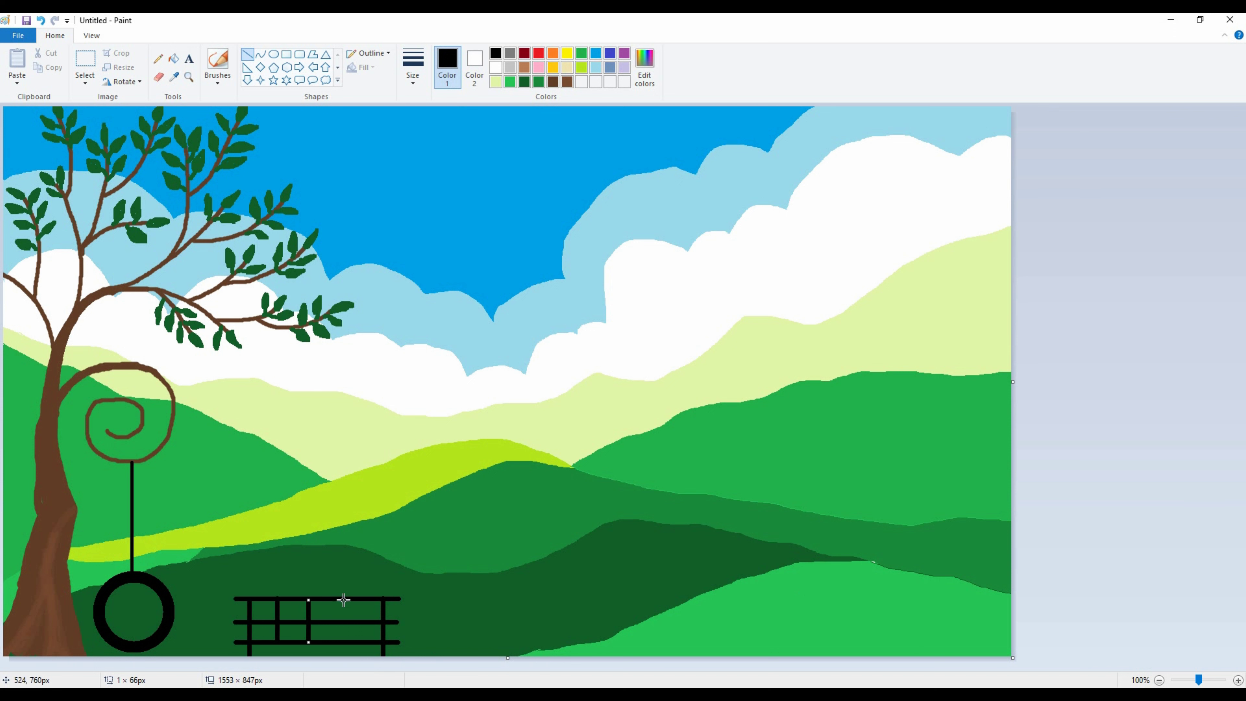
{"action": "left_click_drag", "start_coordinate": [345, 599], "coordinate": [345, 642]}
{"action": "left_click_drag", "start_coordinate": [235, 636], "coordinate": [393, 636]}
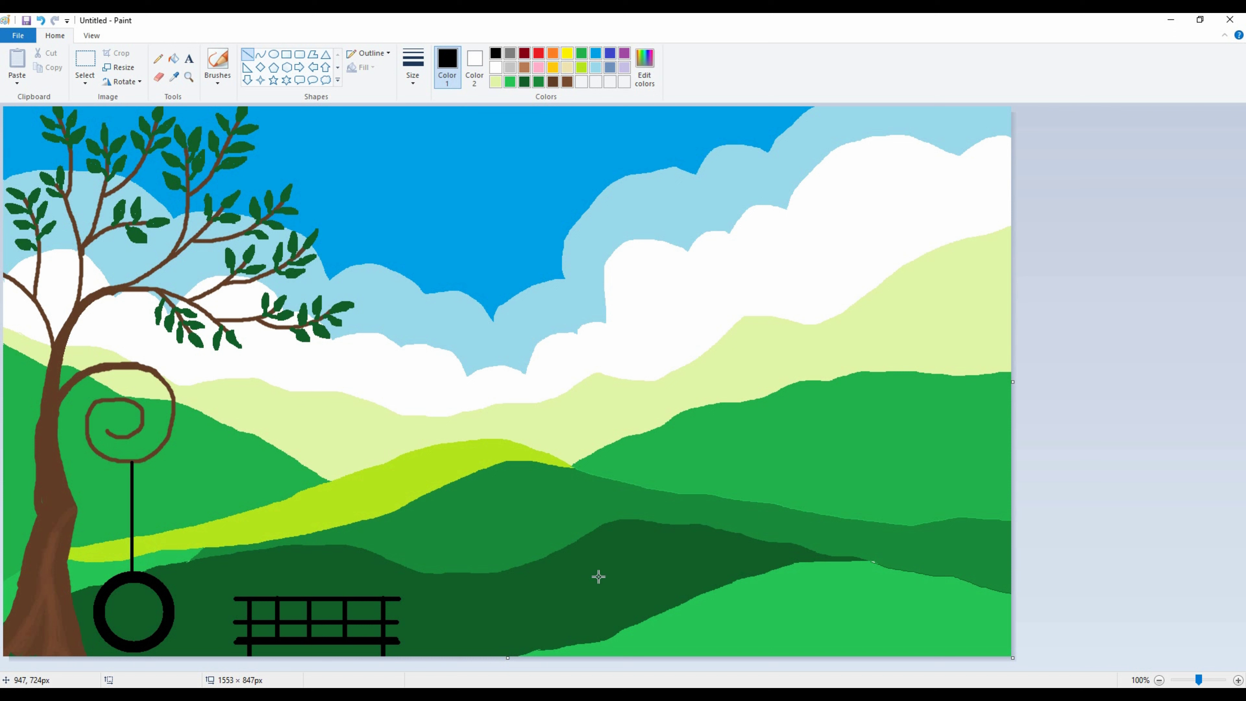
Touch up the tip of the bright green foreground hill's crest with a light green brush
{"action": "left_click", "coordinate": [538, 81]}
{"action": "left_click", "coordinate": [218, 81]}
{"action": "left_click", "coordinate": [216, 104]}
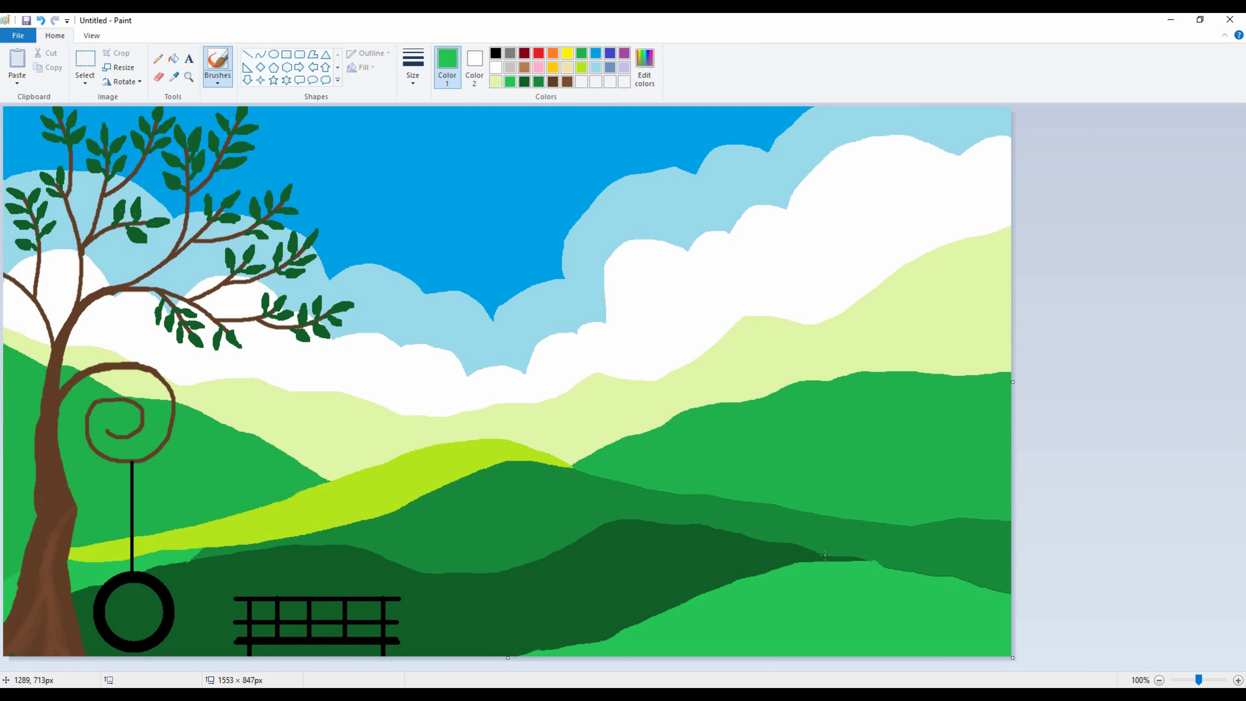
Widen the canvas to 1708 px and draw a short medium green horizontal line in the blank strip
{"action": "left_click", "coordinate": [538, 81]}
{"action": "left_click_drag", "start_coordinate": [1014, 385], "coordinate": [1113, 382]}
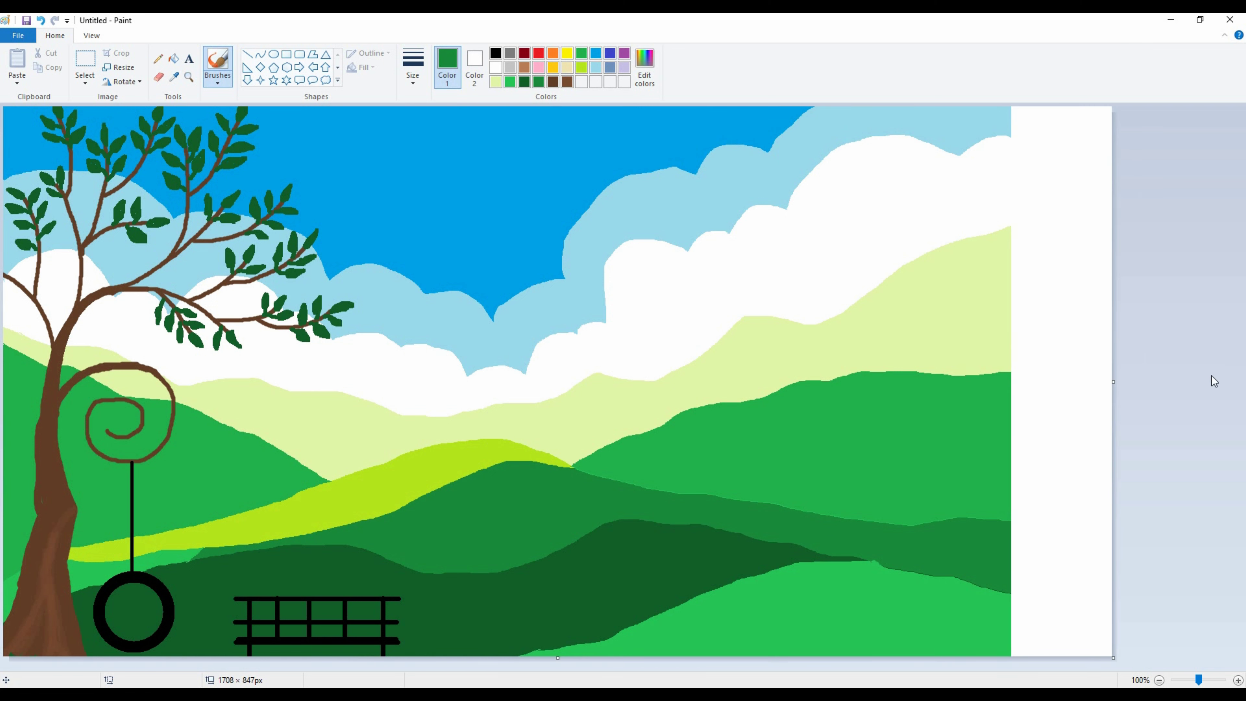
{"action": "left_click", "coordinate": [248, 54]}
{"action": "left_click_drag", "start_coordinate": [1030, 476], "coordinate": [1087, 476]}
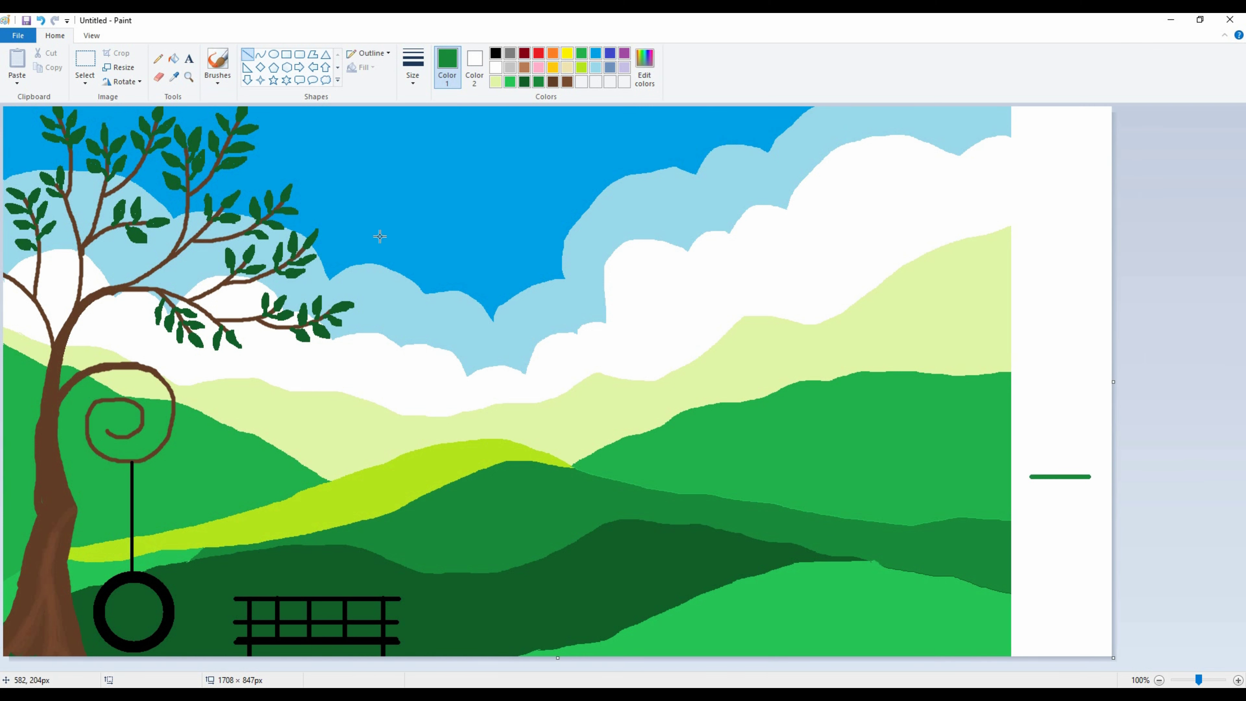
Outline curved grass blades above the short green line with the Pencil and fill them with light, medium and dark green
{"action": "left_click", "coordinate": [158, 57]}
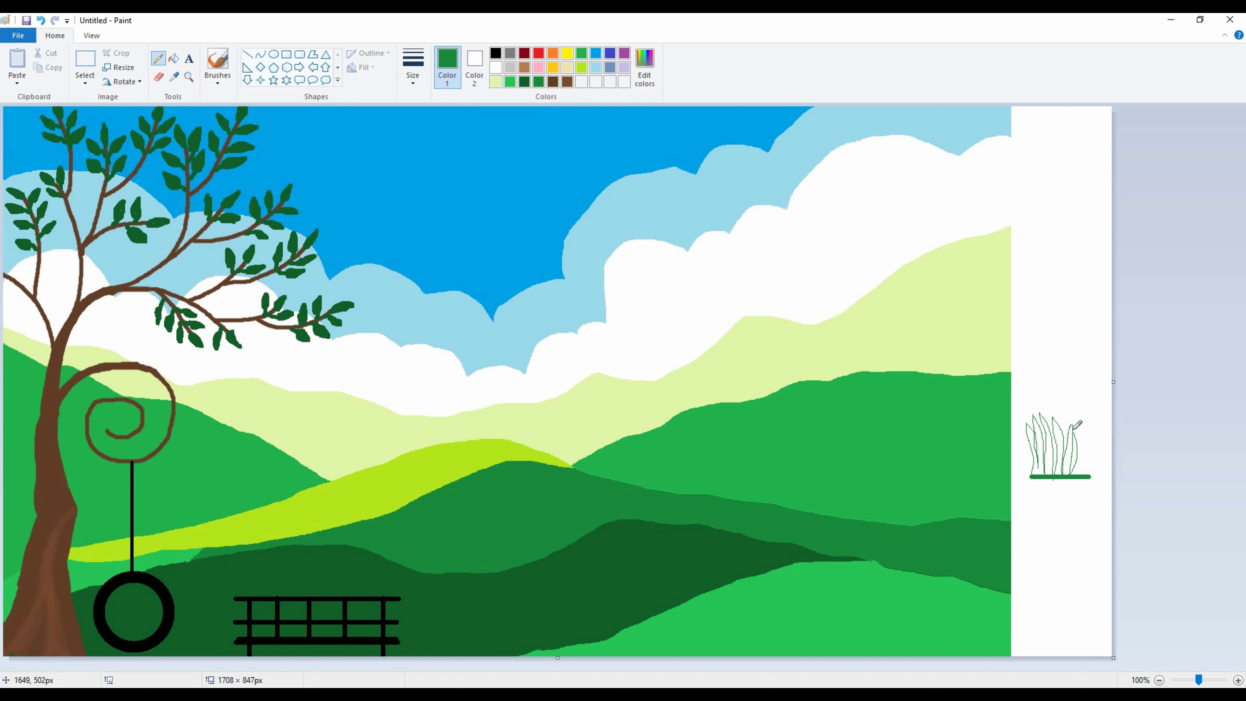
{"action": "left_click", "coordinate": [174, 58]}
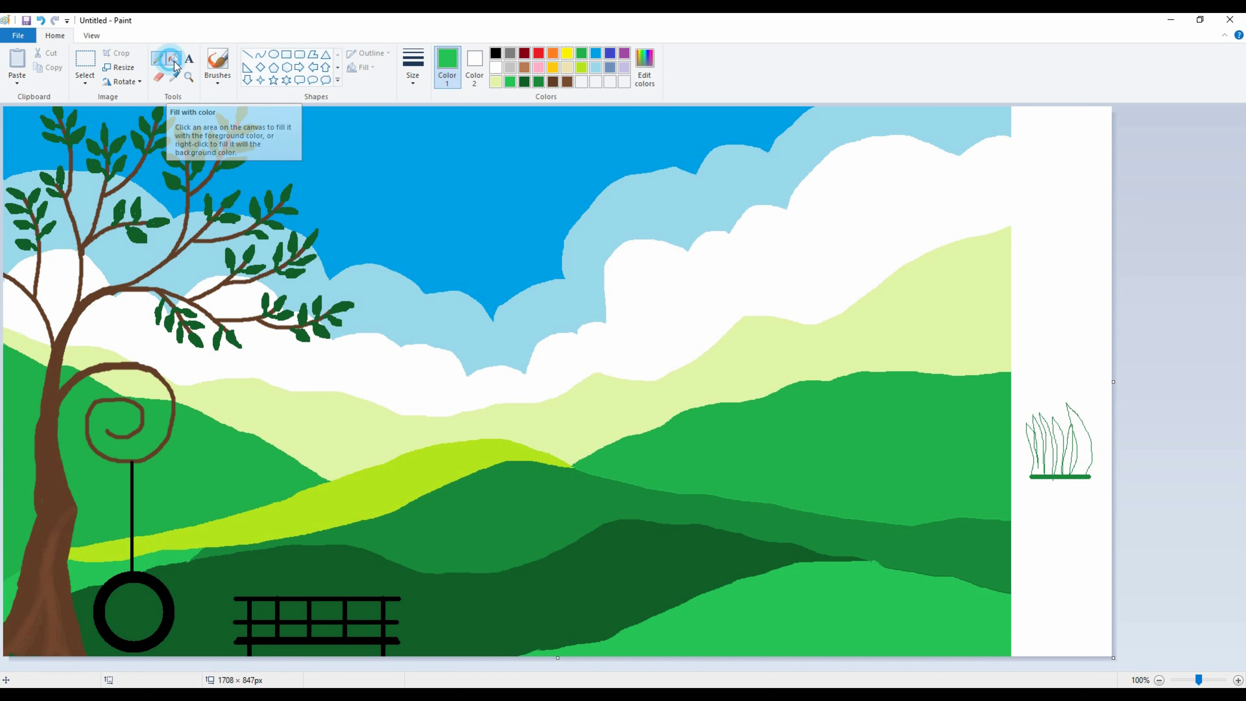
{"action": "left_click", "coordinate": [1062, 456]}
{"action": "left_click", "coordinate": [539, 82]}
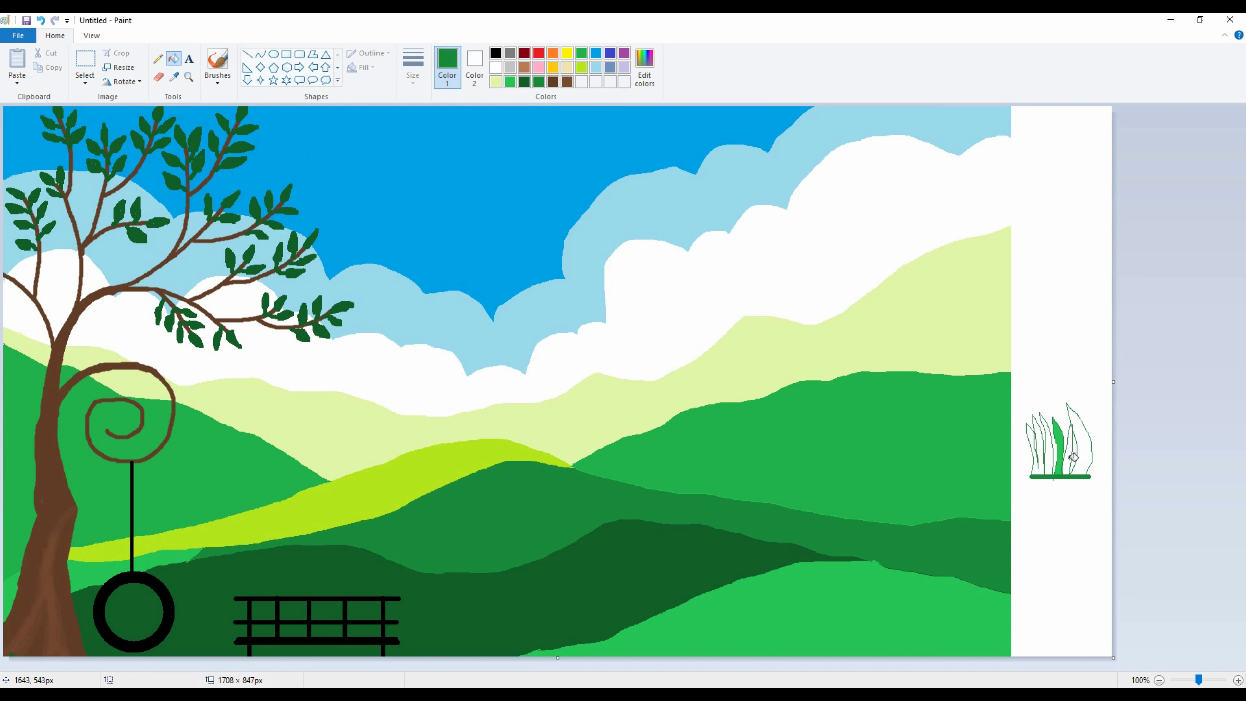
{"action": "left_click", "coordinate": [1073, 457]}
{"action": "left_click", "coordinate": [1084, 445]}
{"action": "left_click", "coordinate": [1043, 454]}
{"action": "left_click", "coordinate": [1085, 459]}
{"action": "key", "text": "ctrl+z"}
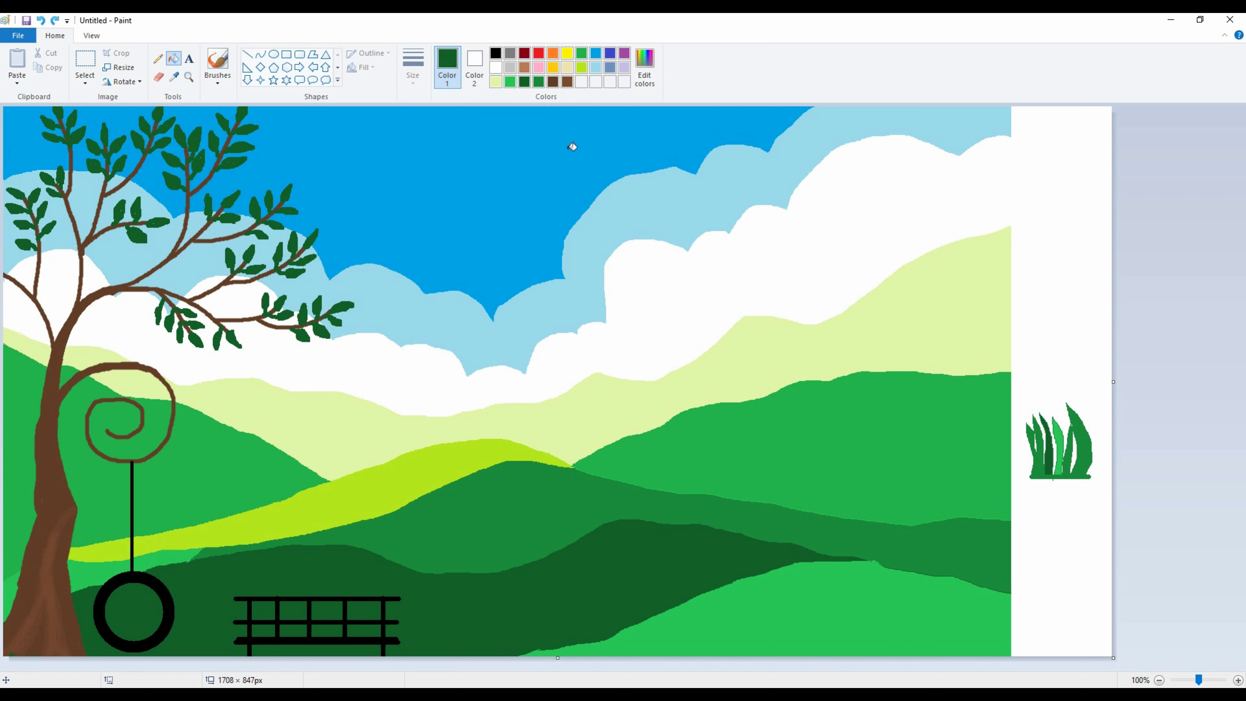
Copy the grass clump and shrink the copy to 37 × 95 px below the original
{"action": "left_click", "coordinate": [85, 83]}
{"action": "left_click", "coordinate": [108, 120]}
{"action": "left_click_drag", "start_coordinate": [1020, 396], "coordinate": [1074, 537]}
{"action": "left_click_drag", "start_coordinate": [1043, 496], "coordinate": [1039, 509]}
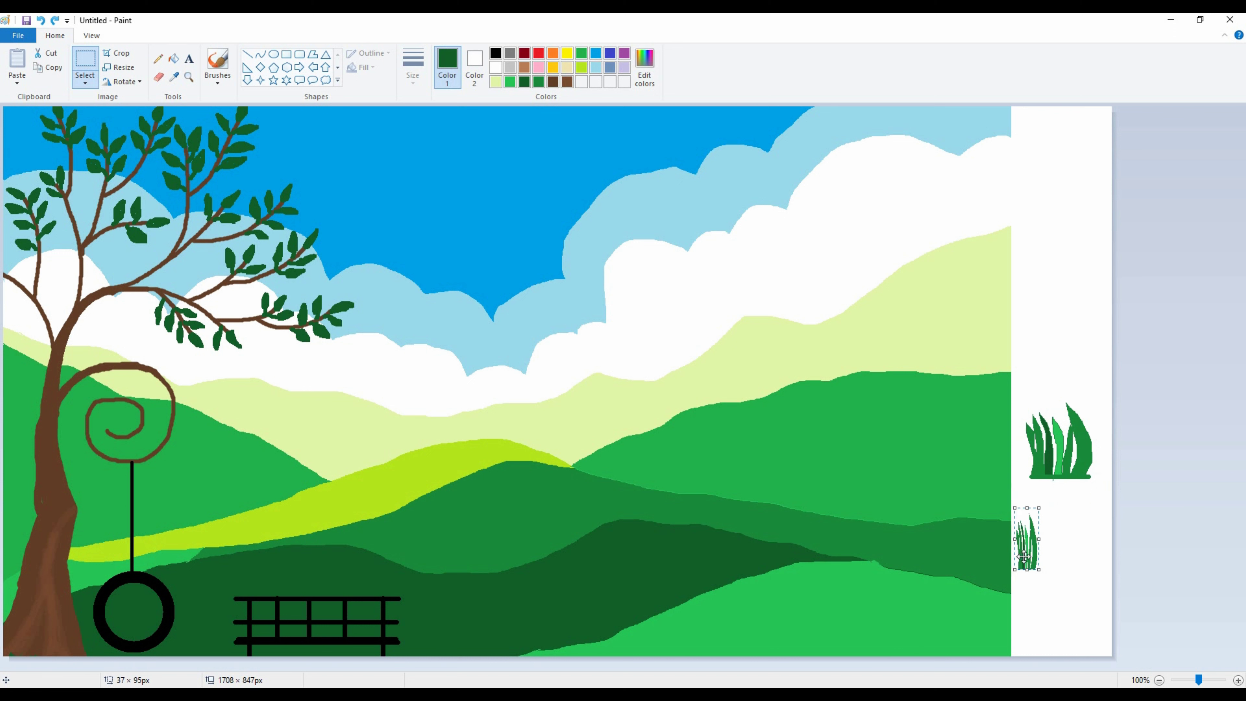
Make the selection transparent and place copies of the small grass clump along the landscape's entire bottom edge
{"action": "left_click", "coordinate": [85, 82]}
{"action": "left_click", "coordinate": [82, 204]}
{"action": "mouse_move", "coordinate": [1031, 545]}
{"action": "left_mouse_down"}
{"action": "mouse_move", "coordinate": [141, 653]}
{"action": "mouse_move", "coordinate": [10, 652]}
{"action": "mouse_move", "coordinate": [184, 647]}
{"action": "mouse_move", "coordinate": [313, 665]}
{"action": "mouse_move", "coordinate": [415, 643]}
{"action": "mouse_move", "coordinate": [492, 658]}
{"action": "mouse_move", "coordinate": [1006, 656]}
{"action": "mouse_move", "coordinate": [913, 659]}
{"action": "left_mouse_up"}
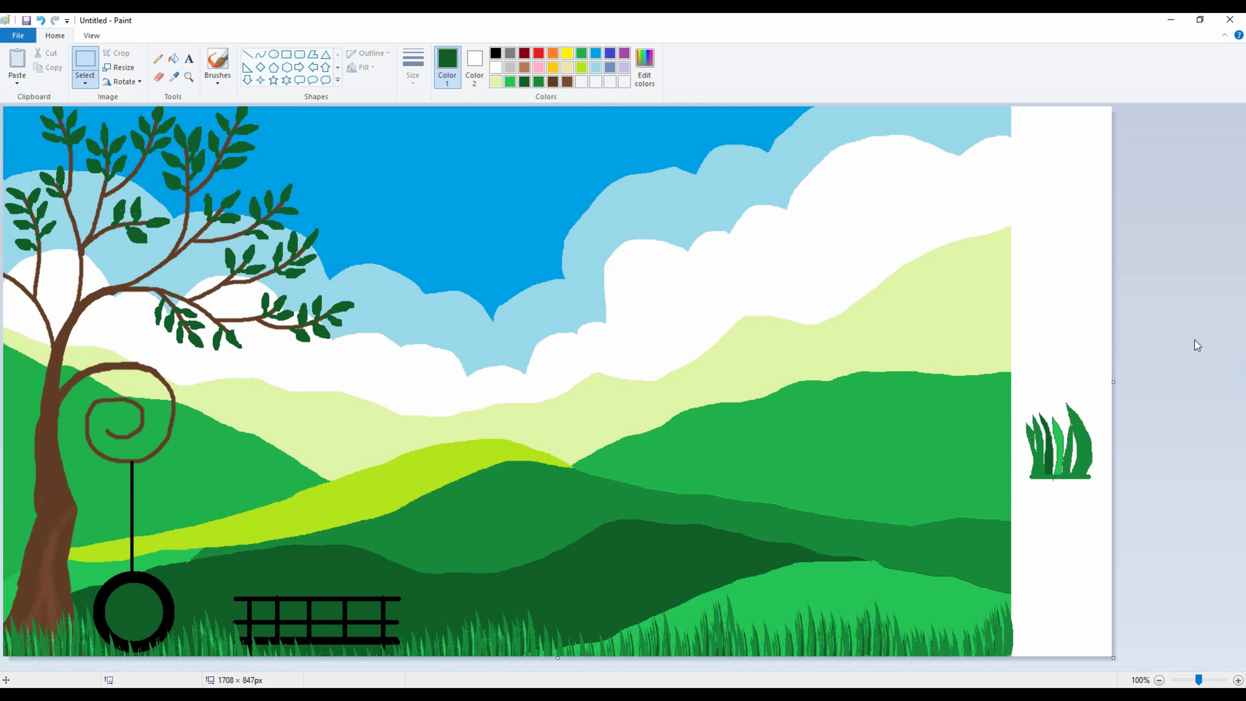
Narrow the canvas to 1550 px to trim off the blank strip with the sample grass
{"action": "left_click_drag", "start_coordinate": [1112, 382], "coordinate": [1013, 400]}
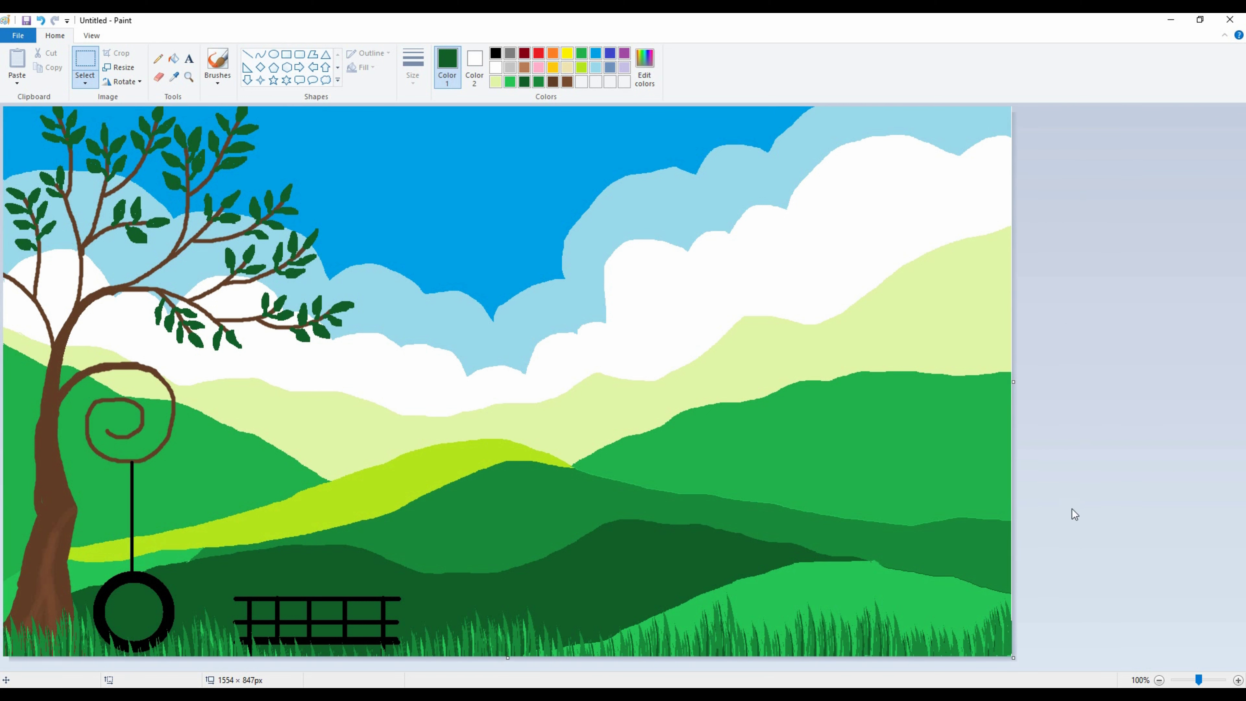
{"action": "left_click_drag", "start_coordinate": [1020, 387], "coordinate": [1012, 382]}
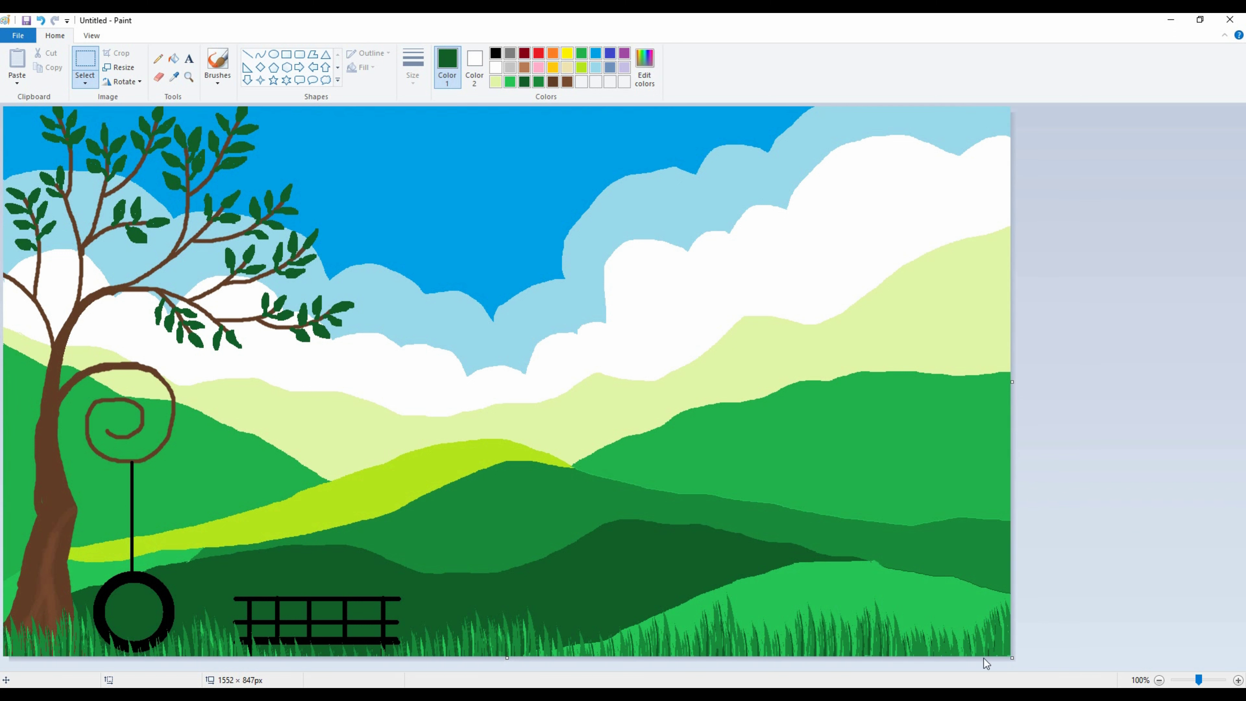
{"action": "left_click_drag", "start_coordinate": [1012, 381], "coordinate": [1012, 384]}
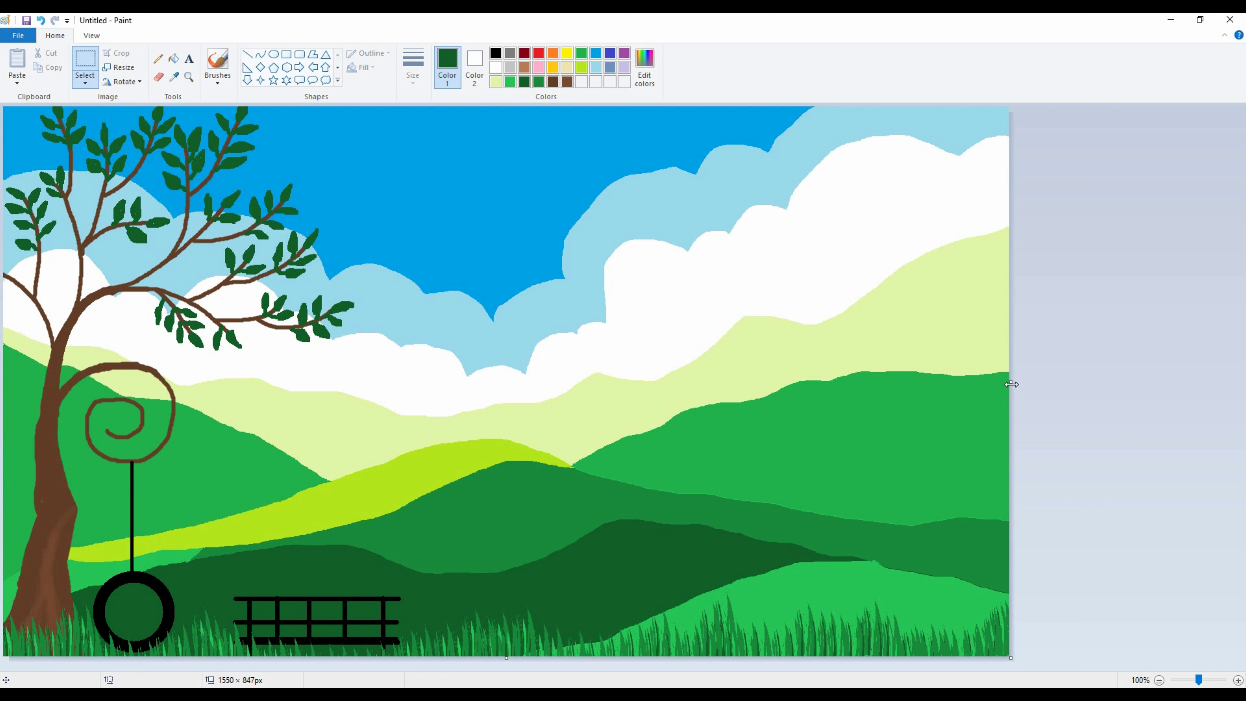
Dab small pink flowers across the full width of the grass with a brush
{"action": "left_click", "coordinate": [543, 71]}
{"action": "left_click", "coordinate": [217, 81]}
{"action": "left_click", "coordinate": [219, 132]}
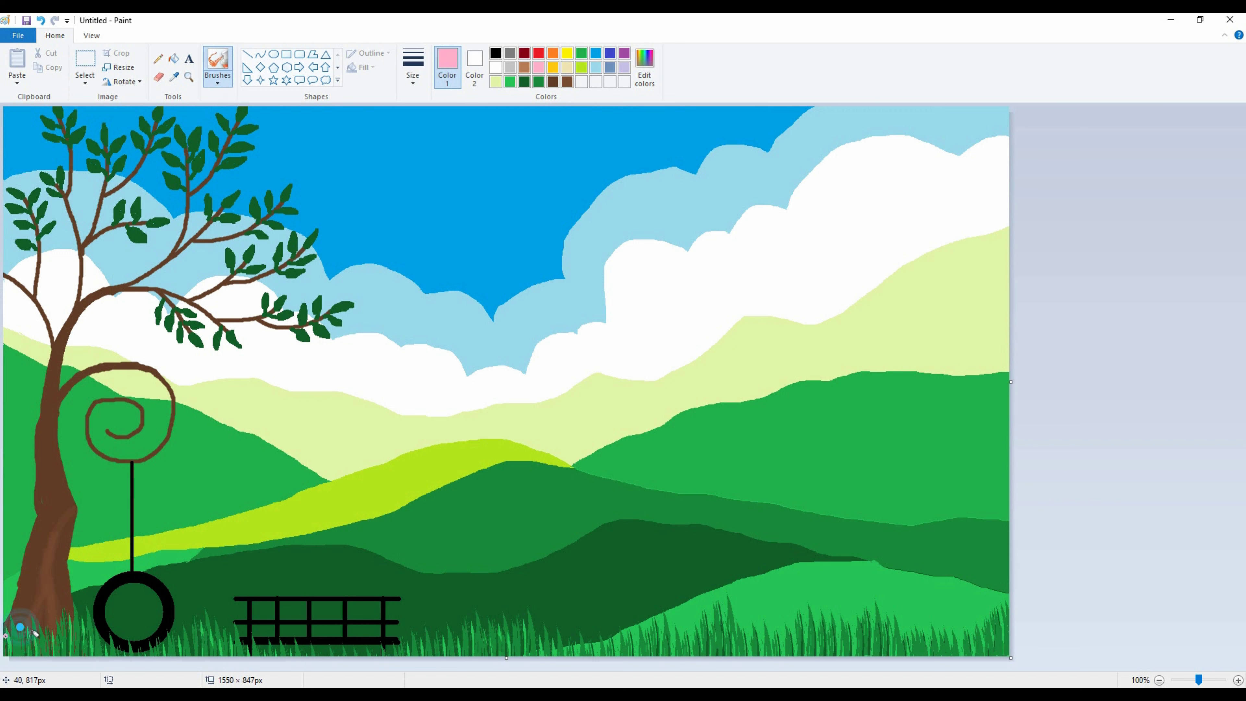
{"action": "mouse_move", "coordinate": [31, 633]}
{"action": "left_mouse_down"}
{"action": "mouse_move", "coordinate": [74, 605]}
{"action": "mouse_move", "coordinate": [65, 629]}
{"action": "mouse_move", "coordinate": [153, 648]}
{"action": "left_mouse_up"}
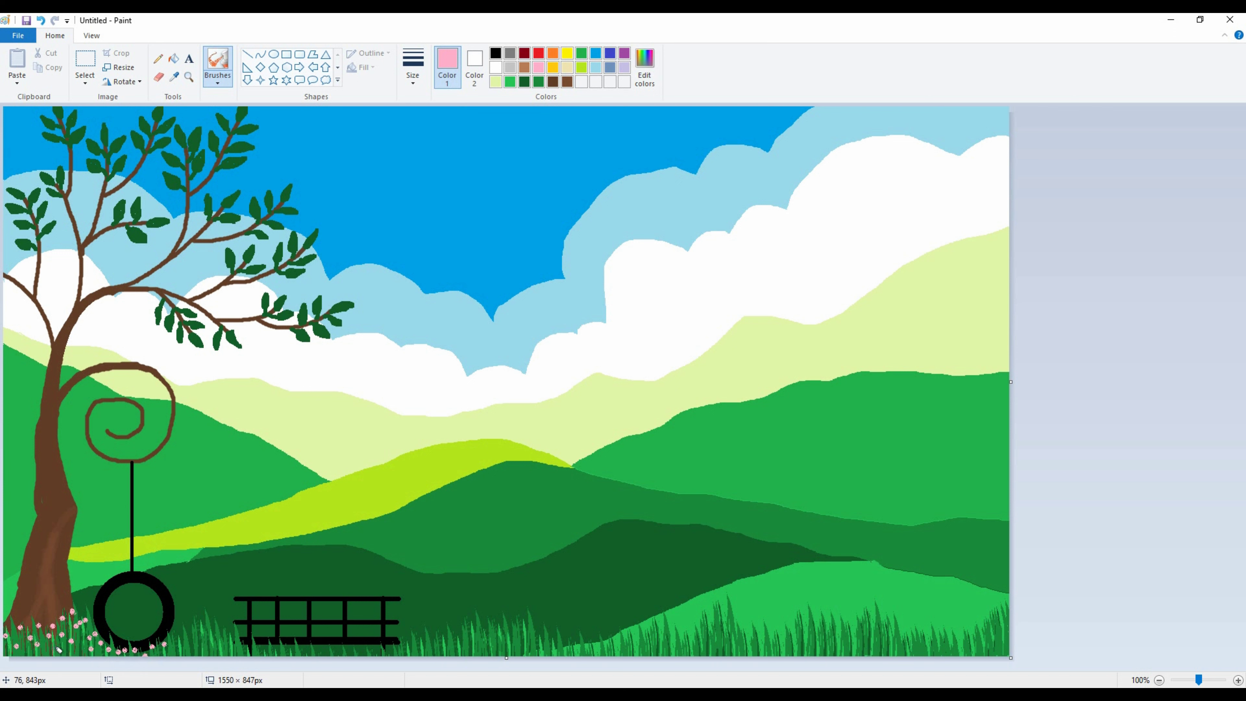
{"action": "mouse_move", "coordinate": [216, 616]}
{"action": "left_mouse_down"}
{"action": "mouse_move", "coordinate": [196, 646]}
{"action": "mouse_move", "coordinate": [332, 651]}
{"action": "left_mouse_up"}
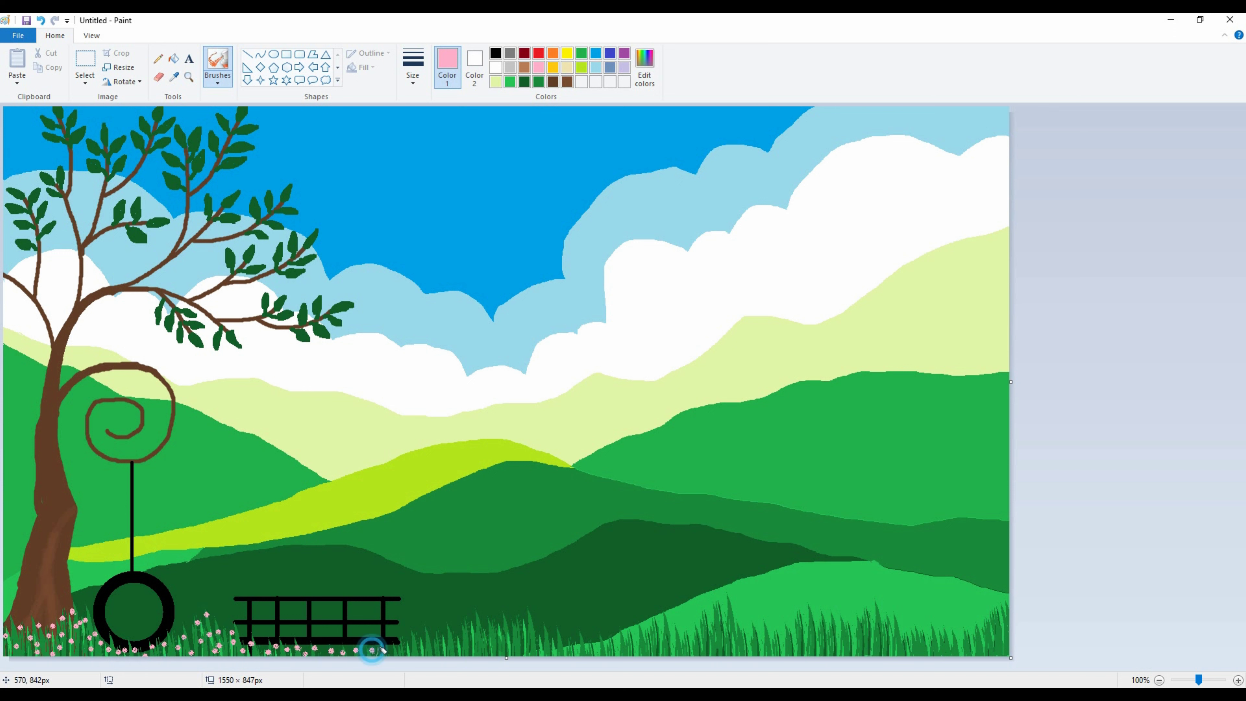
{"action": "mouse_move", "coordinate": [417, 646]}
{"action": "left_mouse_down"}
{"action": "mouse_move", "coordinate": [502, 611]}
{"action": "mouse_move", "coordinate": [467, 618]}
{"action": "mouse_move", "coordinate": [458, 645]}
{"action": "mouse_move", "coordinate": [437, 645]}
{"action": "mouse_move", "coordinate": [523, 644]}
{"action": "mouse_move", "coordinate": [527, 615]}
{"action": "mouse_move", "coordinate": [550, 658]}
{"action": "mouse_move", "coordinate": [540, 647]}
{"action": "mouse_move", "coordinate": [550, 631]}
{"action": "mouse_move", "coordinate": [597, 638]}
{"action": "mouse_move", "coordinate": [576, 627]}
{"action": "mouse_move", "coordinate": [632, 635]}
{"action": "mouse_move", "coordinate": [656, 656]}
{"action": "mouse_move", "coordinate": [683, 653]}
{"action": "mouse_move", "coordinate": [652, 627]}
{"action": "mouse_move", "coordinate": [753, 643]}
{"action": "mouse_move", "coordinate": [710, 622]}
{"action": "mouse_move", "coordinate": [799, 650]}
{"action": "mouse_move", "coordinate": [788, 640]}
{"action": "mouse_move", "coordinate": [847, 635]}
{"action": "mouse_move", "coordinate": [872, 612]}
{"action": "mouse_move", "coordinate": [773, 627]}
{"action": "mouse_move", "coordinate": [725, 597]}
{"action": "mouse_move", "coordinate": [622, 635]}
{"action": "mouse_move", "coordinate": [842, 620]}
{"action": "mouse_move", "coordinate": [823, 648]}
{"action": "mouse_move", "coordinate": [885, 606]}
{"action": "mouse_move", "coordinate": [903, 643]}
{"action": "mouse_move", "coordinate": [952, 637]}
{"action": "left_mouse_up"}
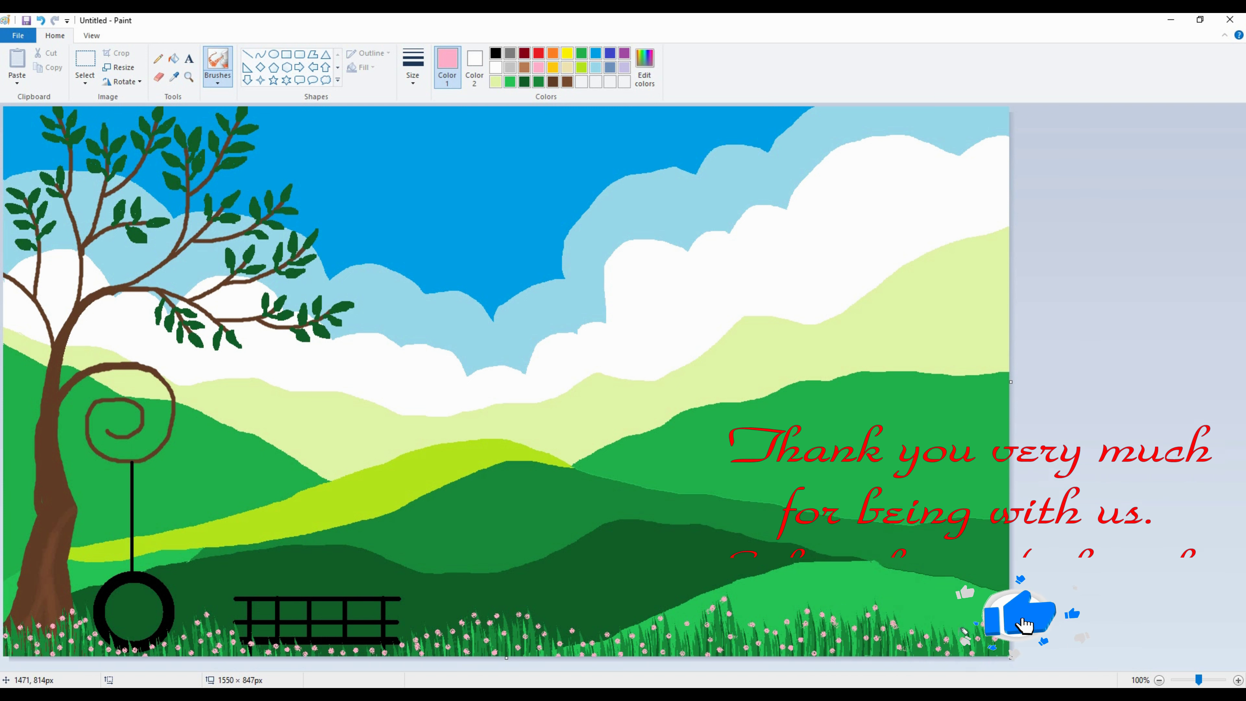